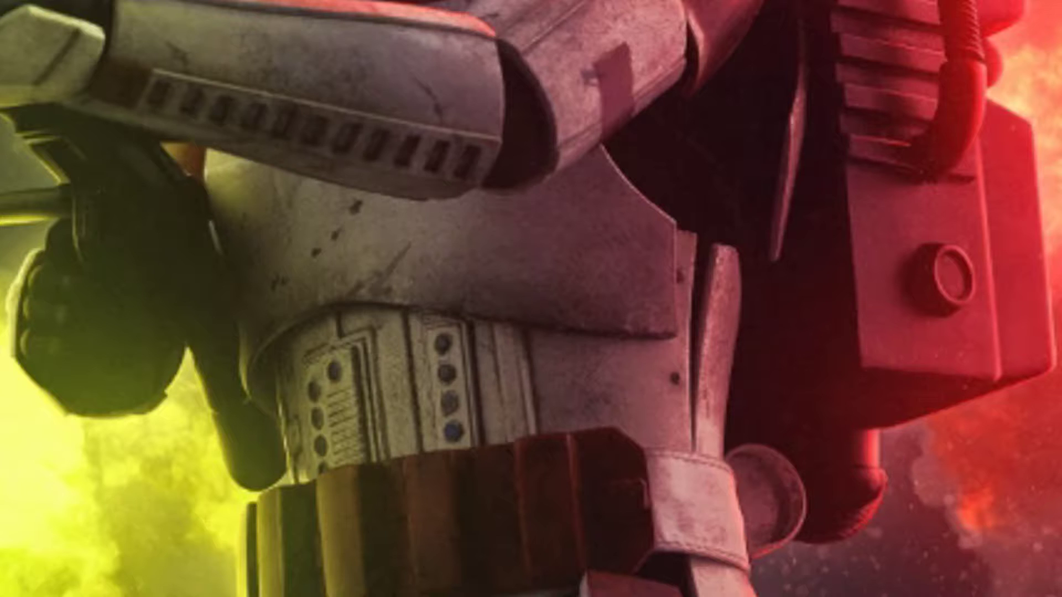
Right-click the desktop to bring up the menu containing AMD Radeon Software
right_click(349, 101)
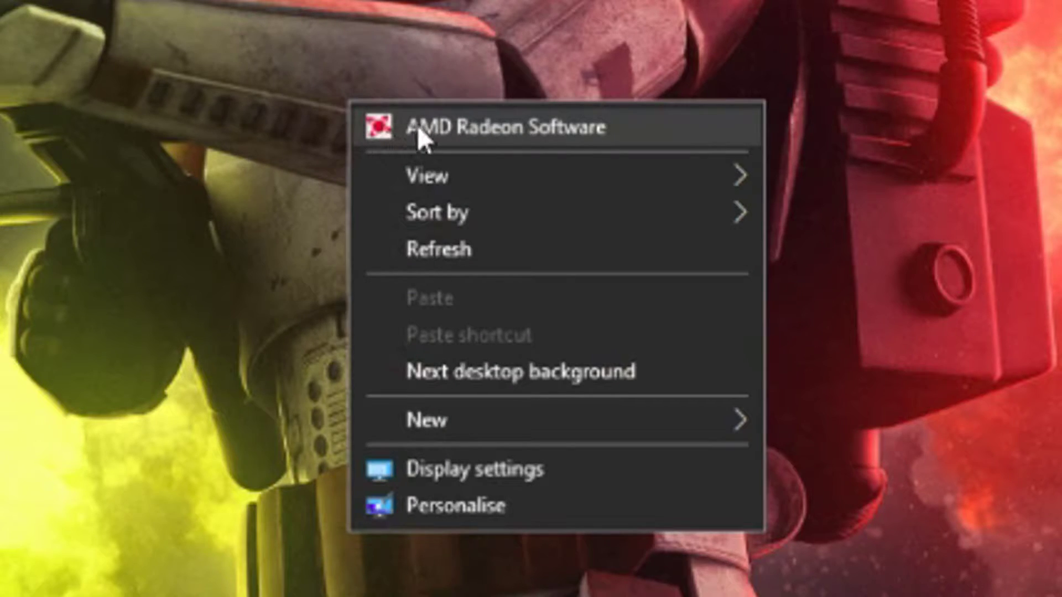
Launch AMD Radeon Software from the desktop context menu
left_click(472, 131)
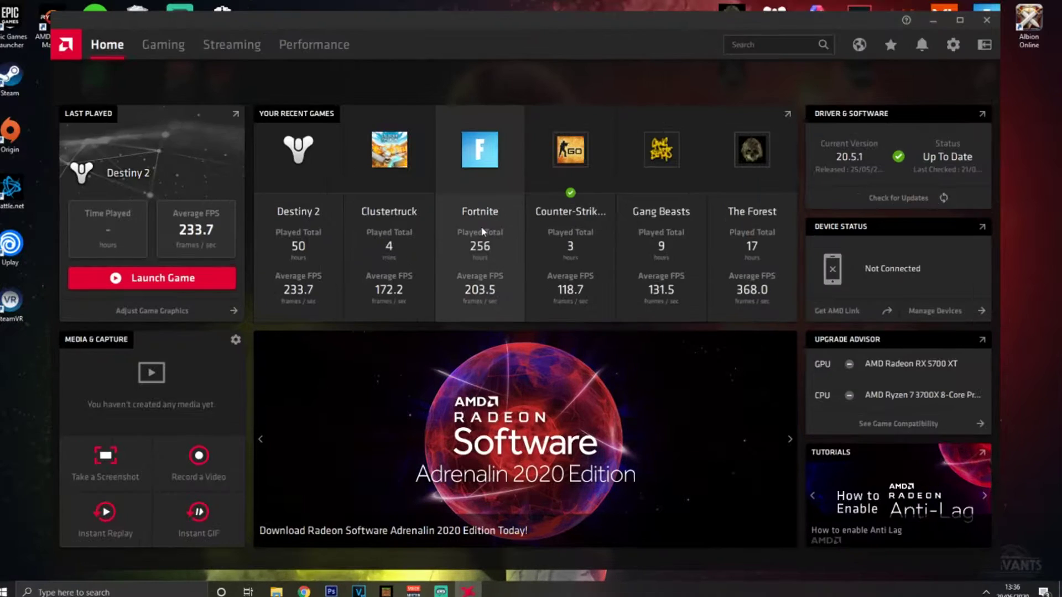
In Global Graphics, try the Gaming, eSports, Power Saving and Standard profiles, finishing on eSports
left_click(161, 43)
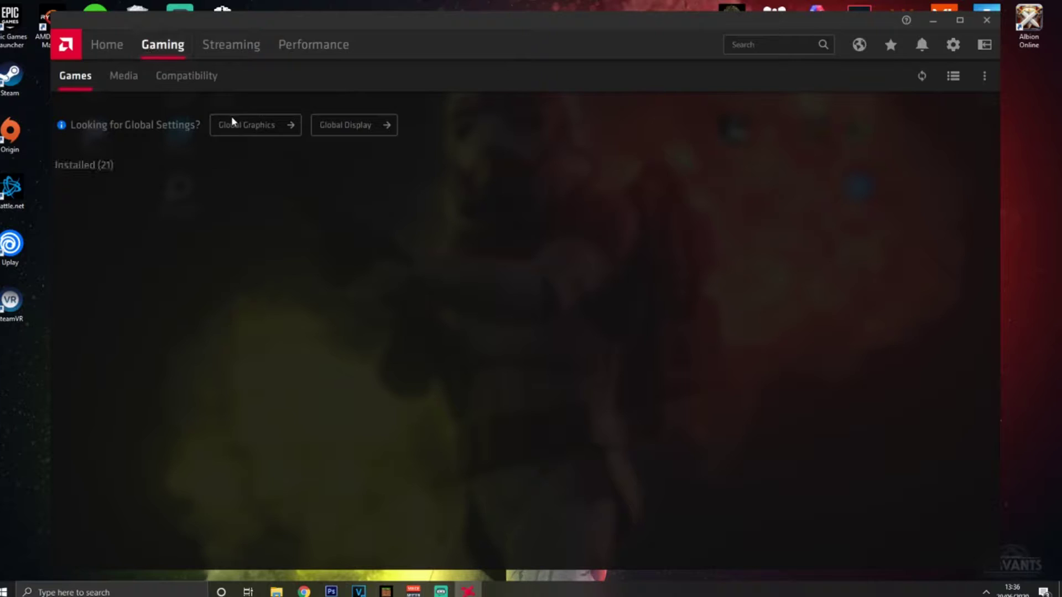
left_click(250, 128)
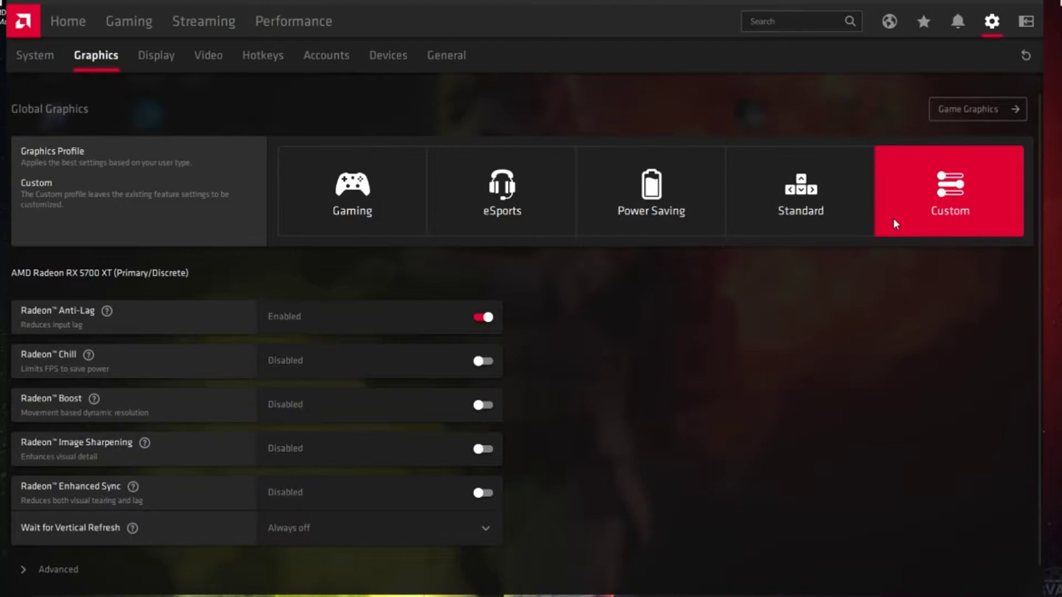
left_click(365, 167)
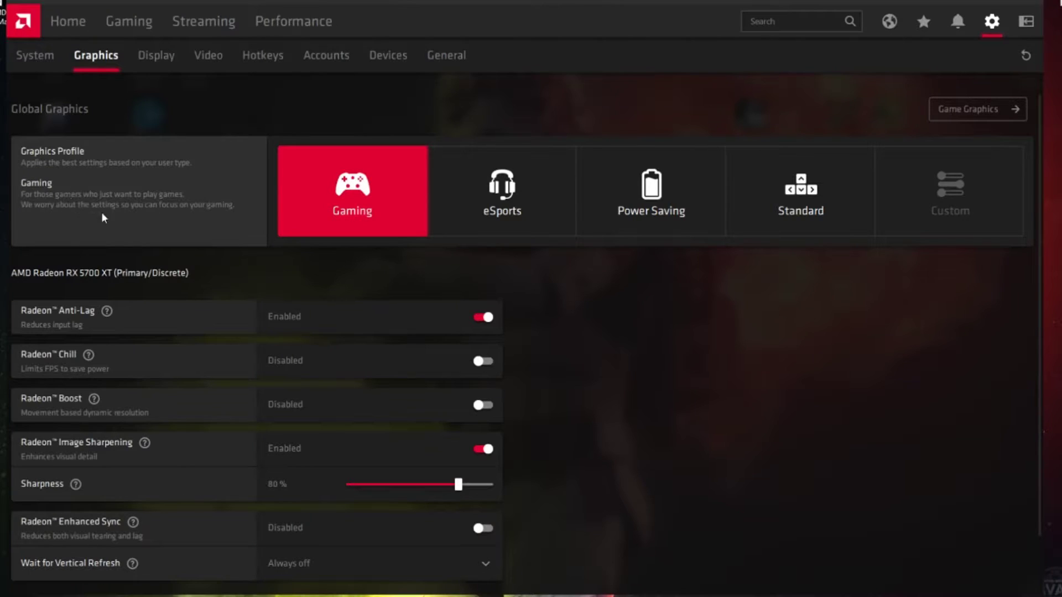
left_click(479, 206)
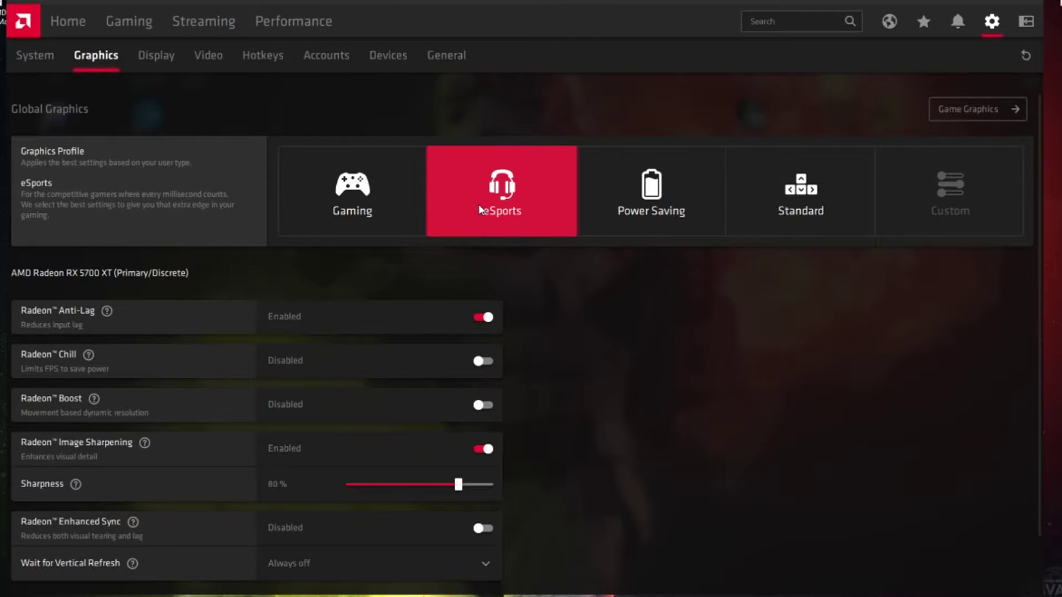
left_click(617, 188)
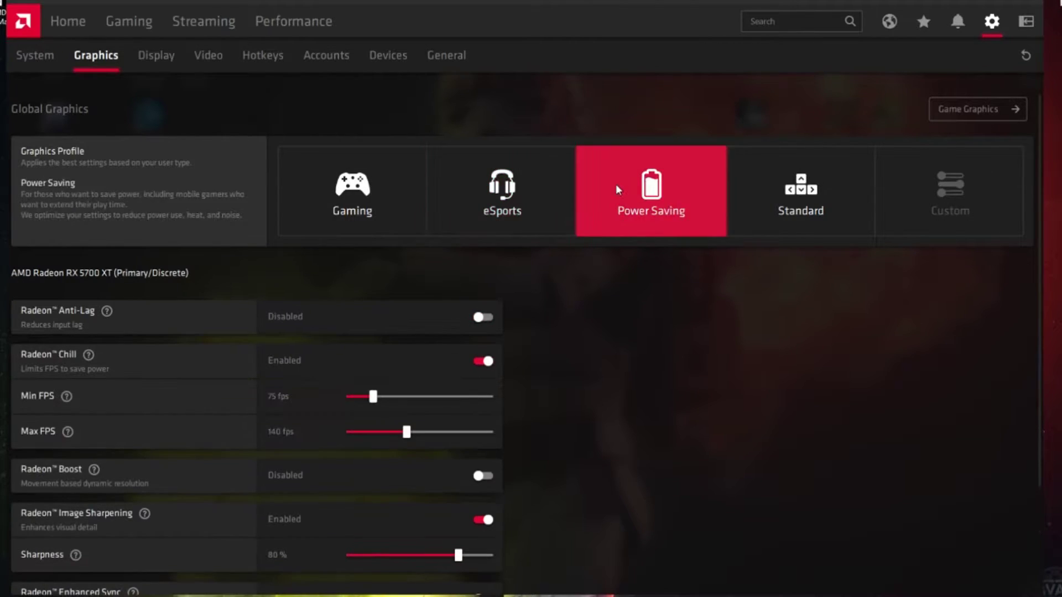
left_click(776, 187)
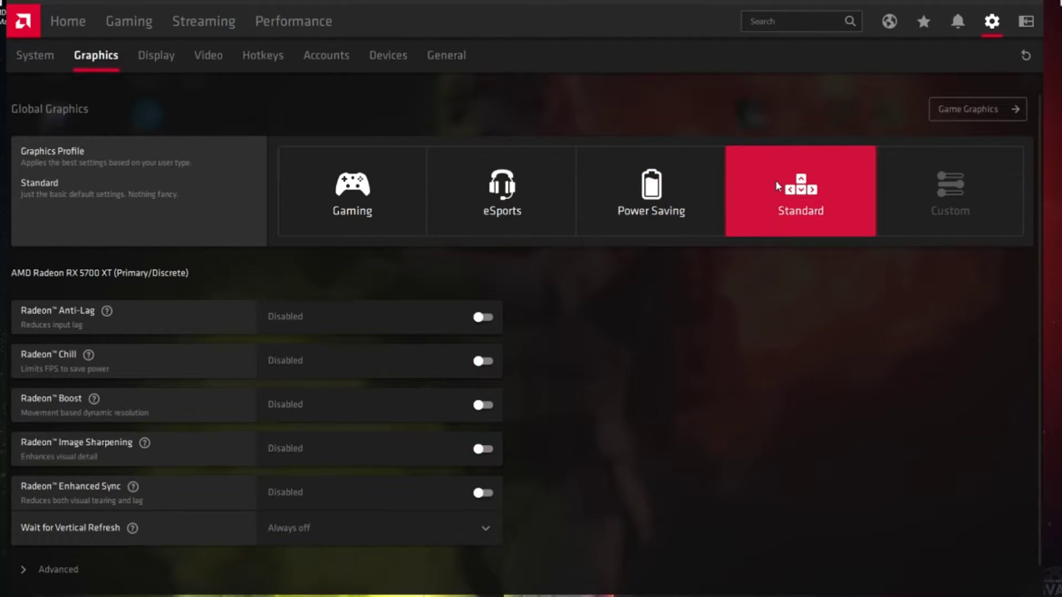
left_click(527, 209)
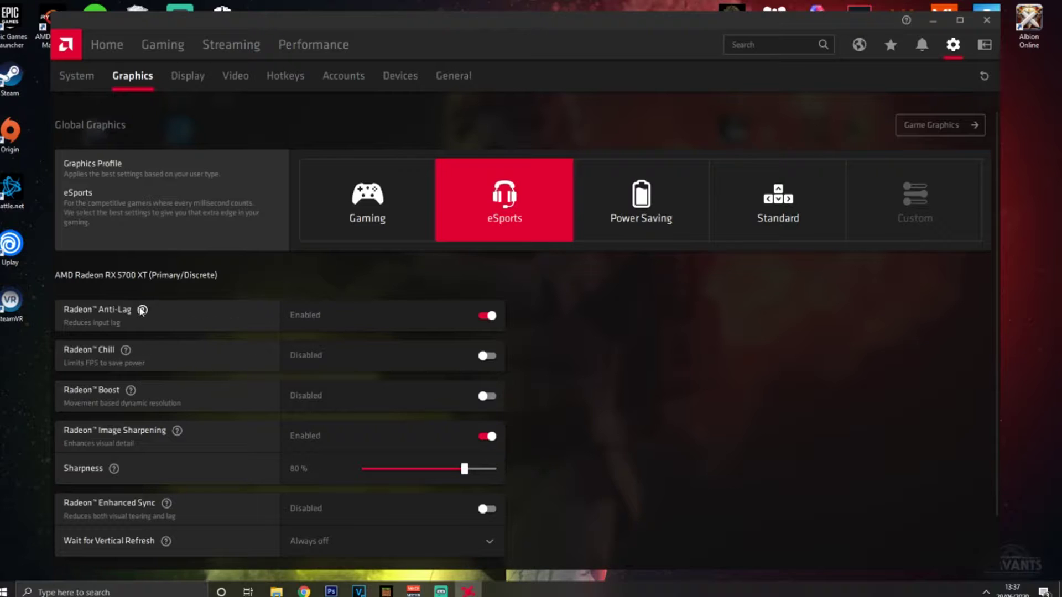
Under eSports, test the Sharpness slider and set Wait for Vertical Refresh to Always off
mouse_move(142, 310)
scroll(91, 357, "down", 1)
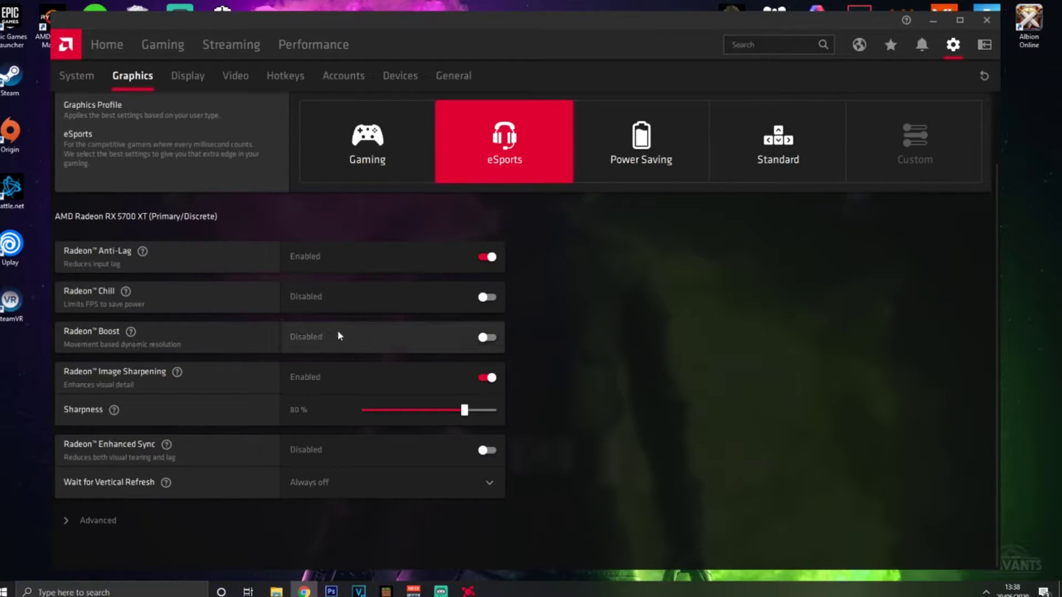
mouse_move(130, 331)
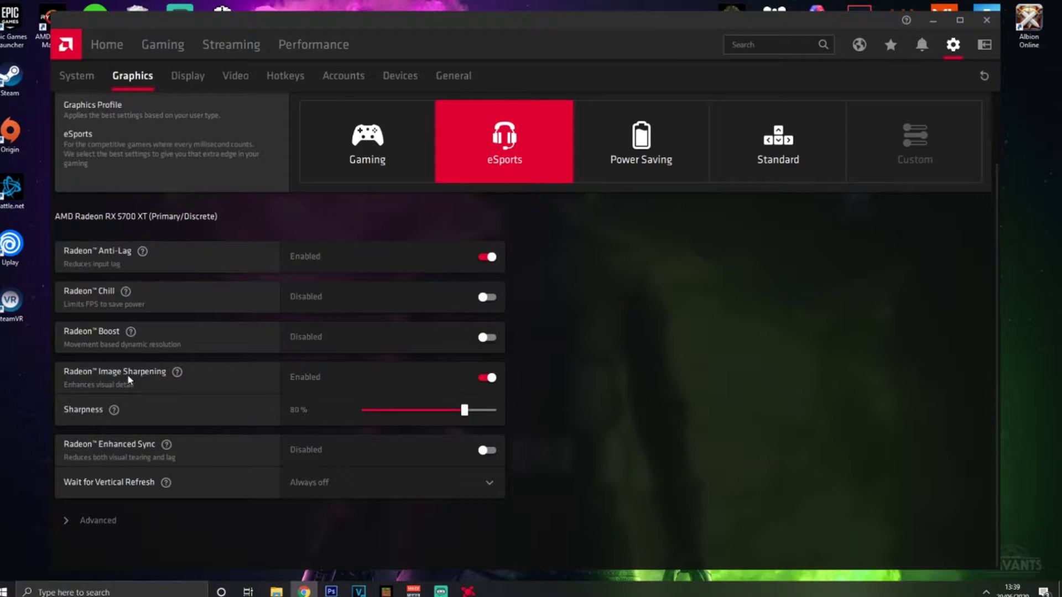
mouse_move(357, 278)
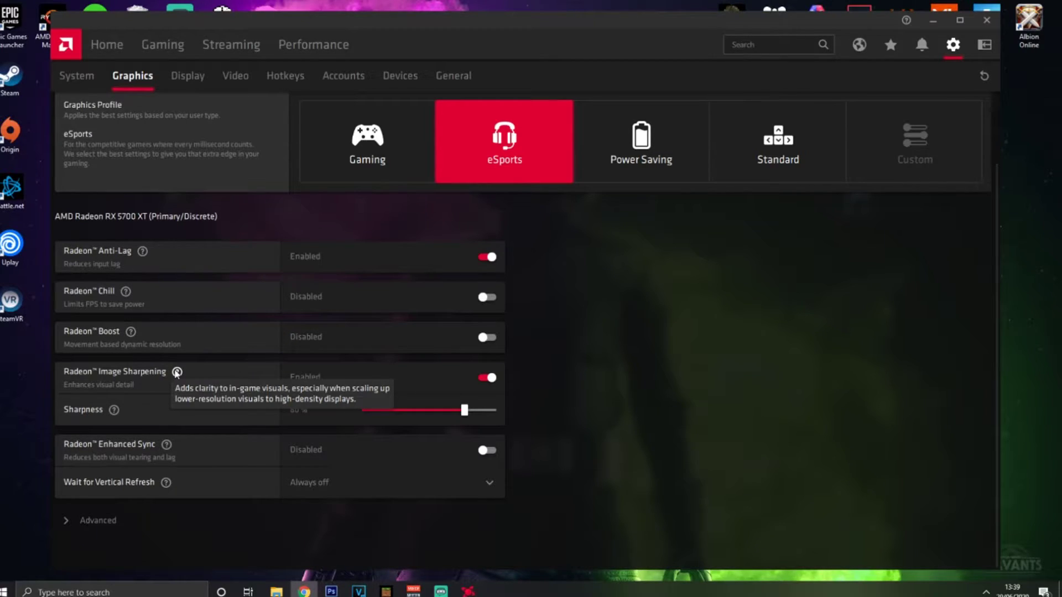
left_click_drag(467, 414, 414, 419)
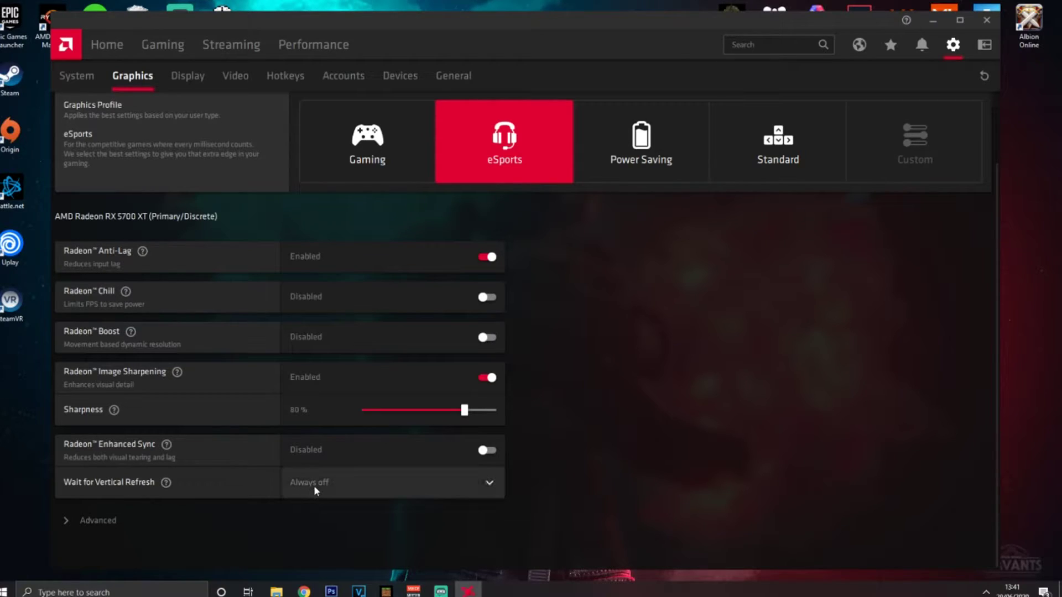
left_click(335, 489)
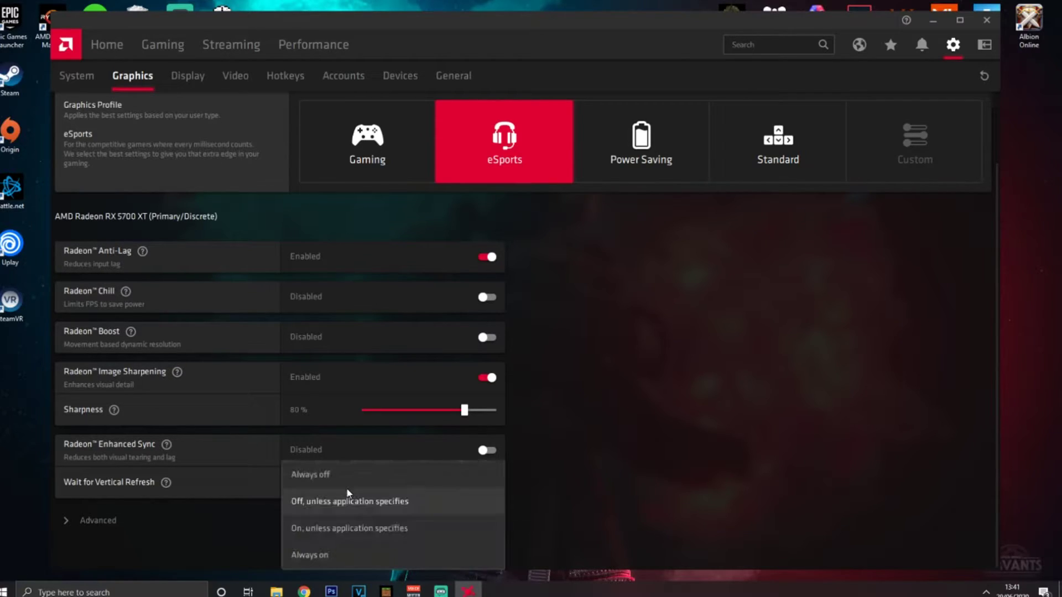
left_click(318, 472)
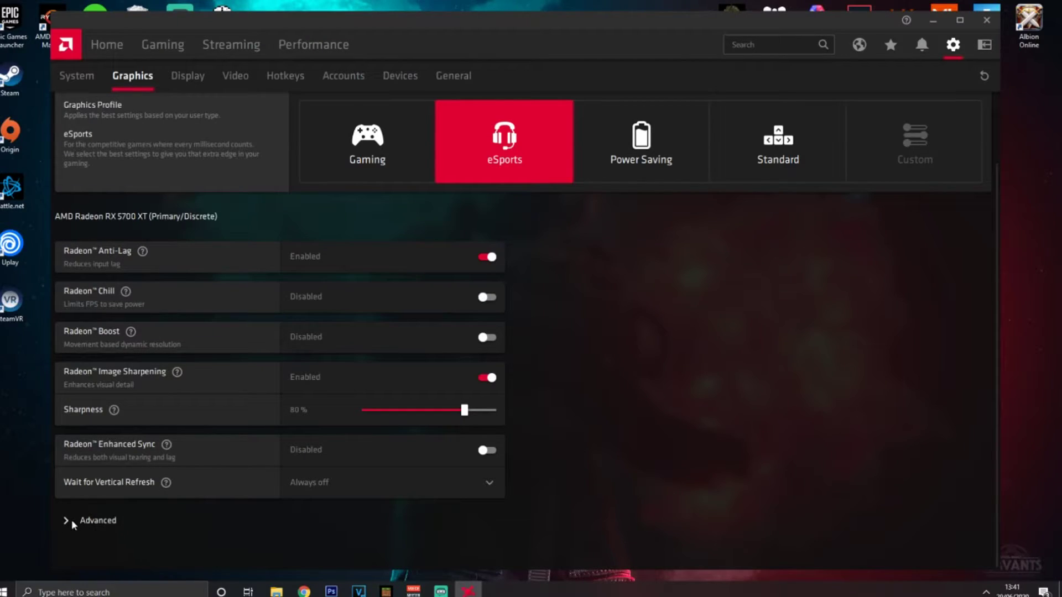
Expand Advanced and review the anti-aliasing and tessellation options
left_click(71, 520)
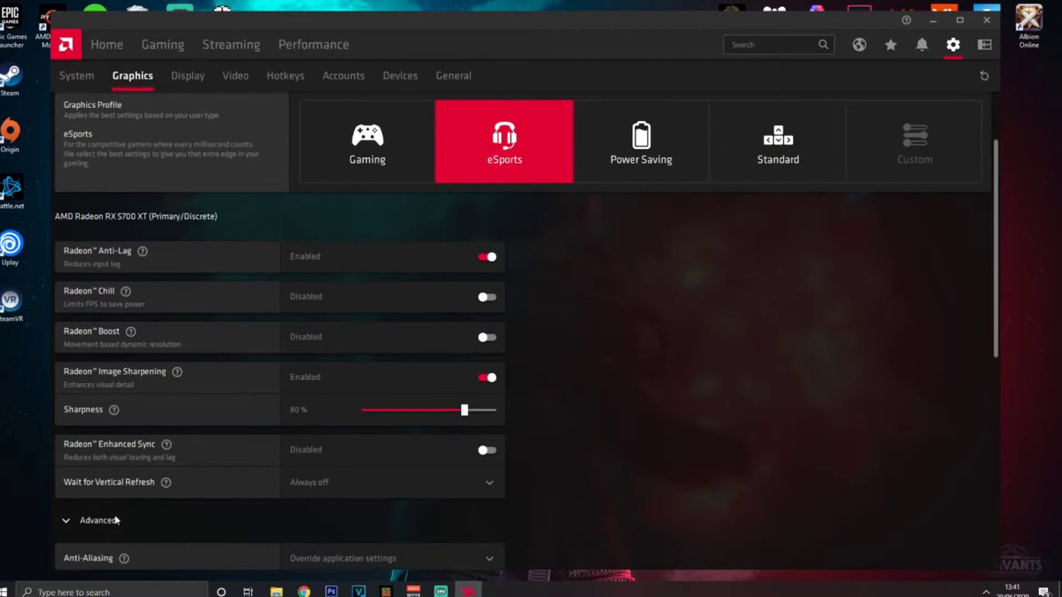
scroll(322, 440, "down", 5)
scroll(280, 241, "down", 3)
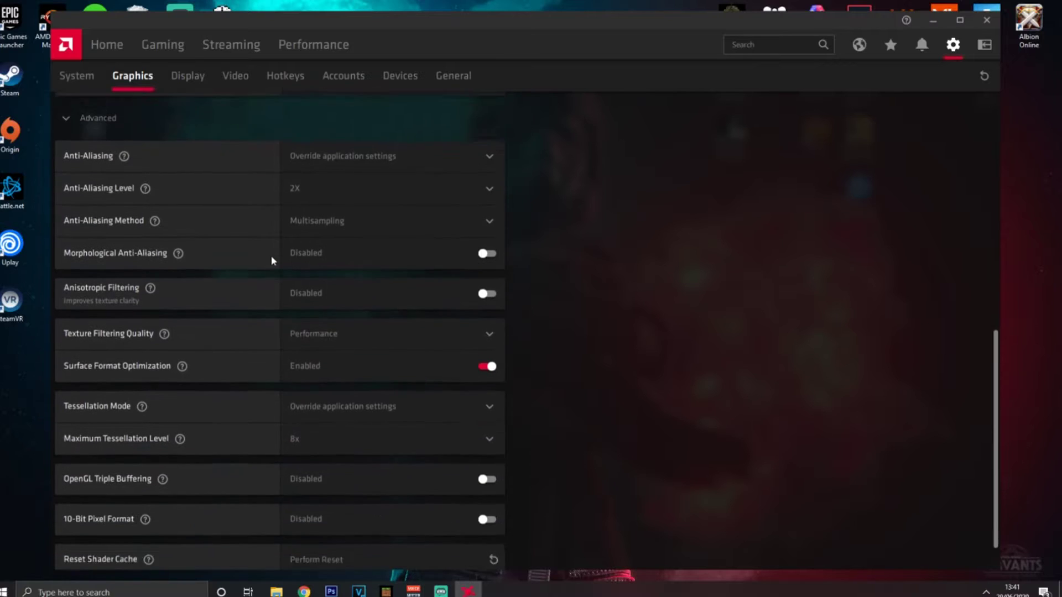
scroll(332, 409, "up", 1)
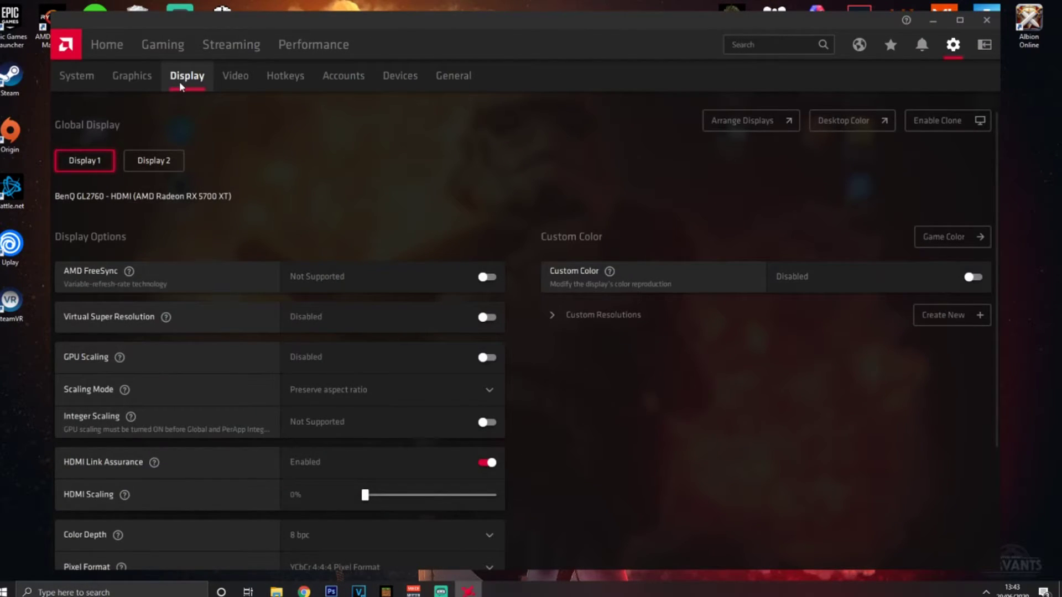
Compare Display 1 and Display 2, settling on the Dell AW2518HF's settings
left_click(143, 161)
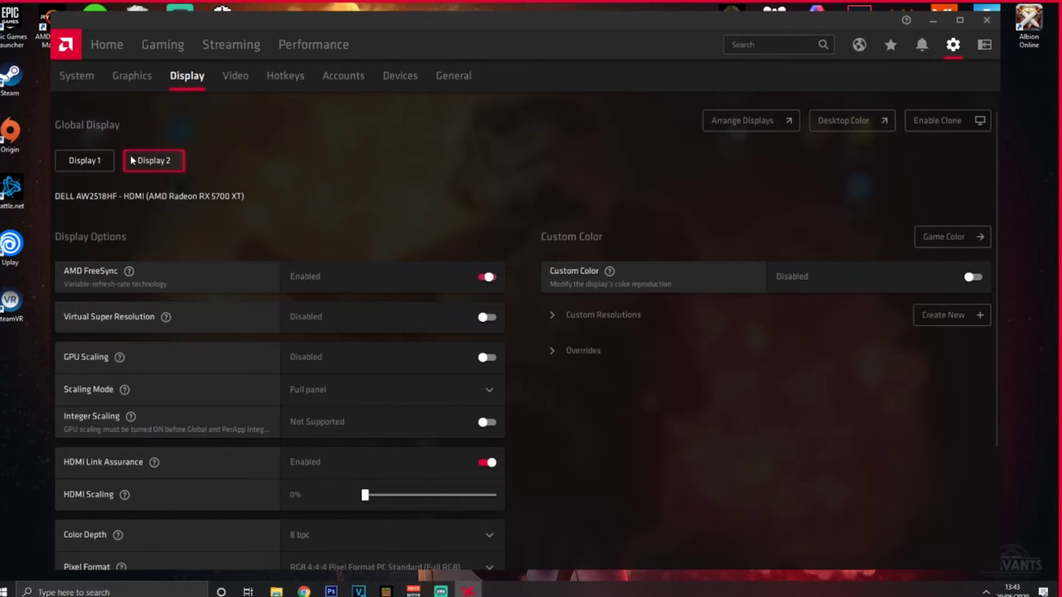
left_click(98, 162)
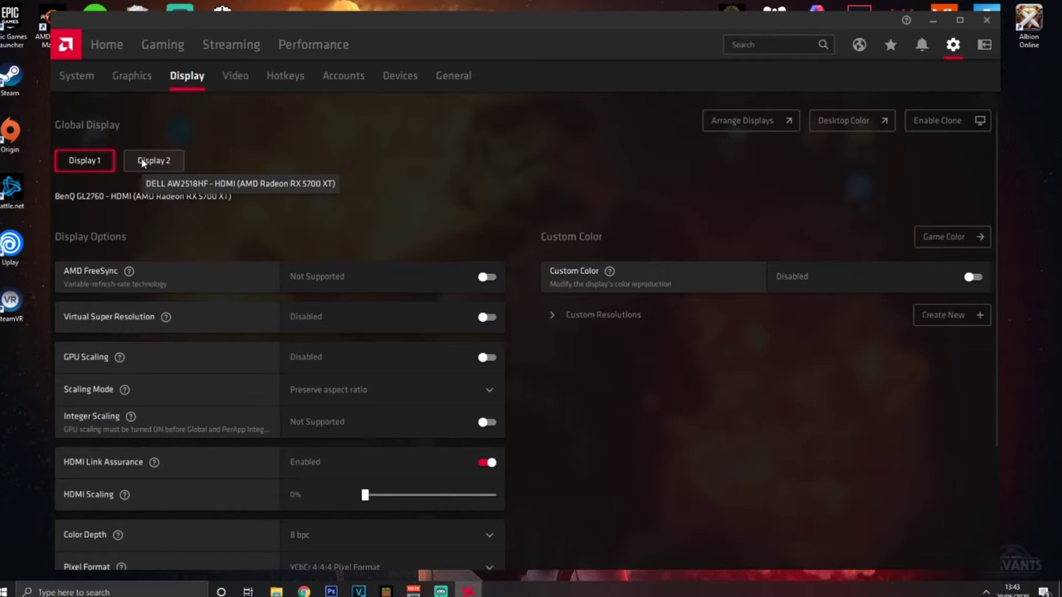
left_click(142, 161)
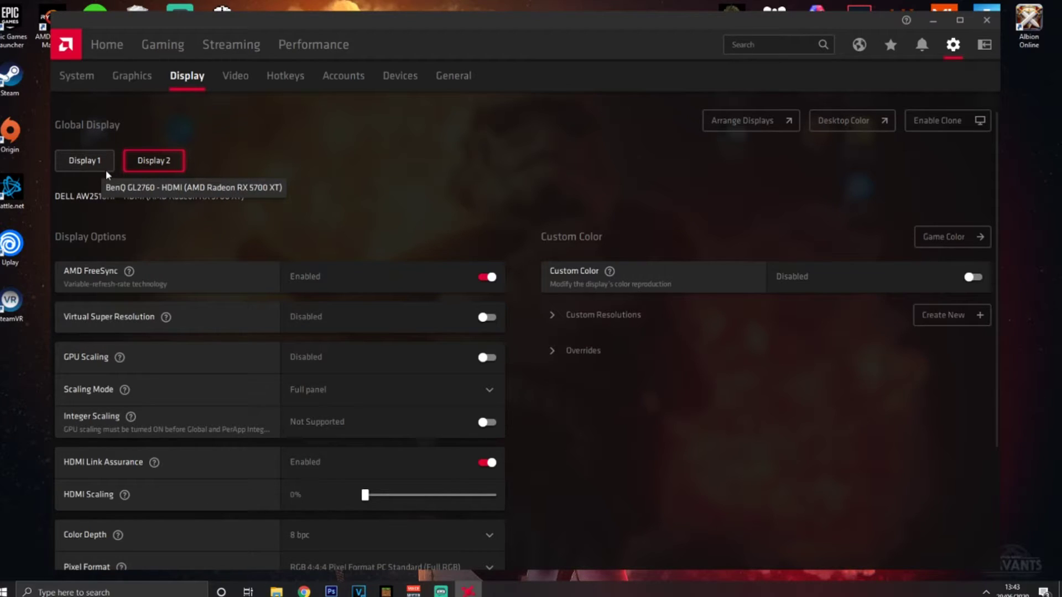
scroll(131, 273, "down", 2)
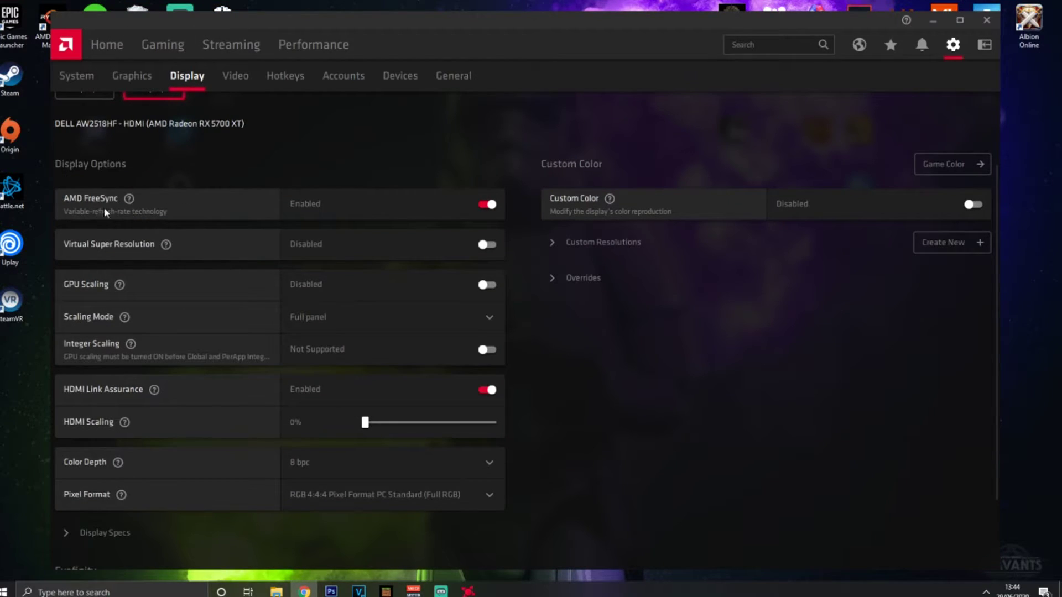
Turn off AMD FreeSync for the Dell AW2518HF
left_click(491, 204)
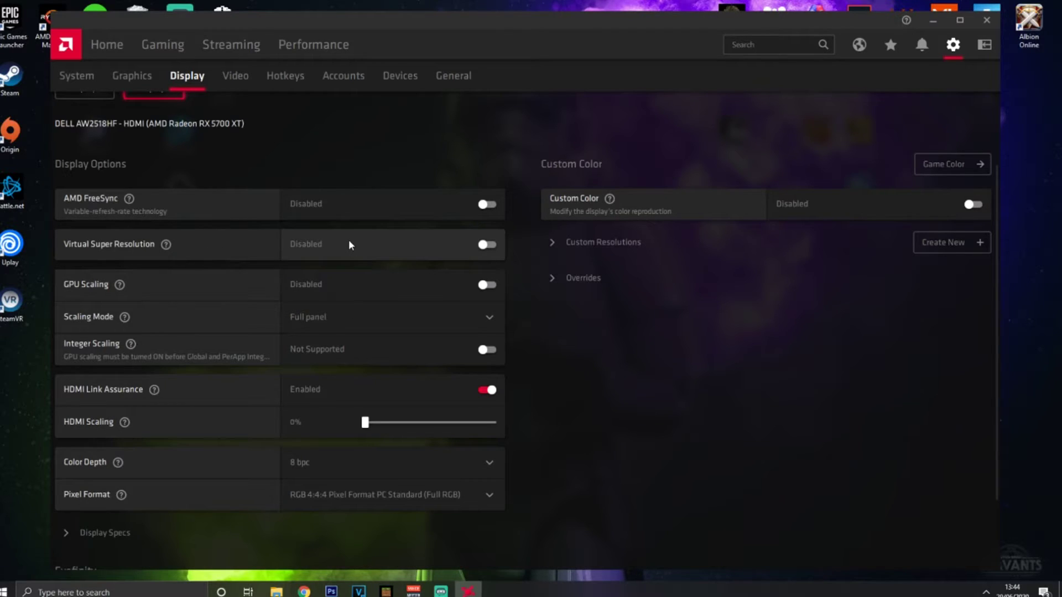
mouse_move(128, 292)
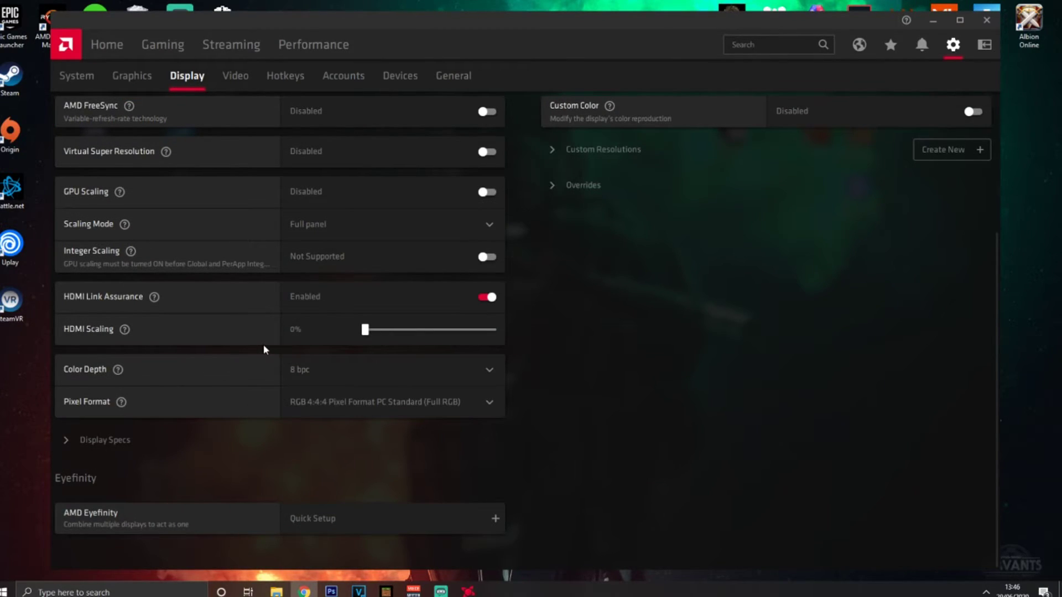
Try Custom Color with a Contrast adjustment, disable it again, then show Video settings
scroll(360, 401, "up", 2)
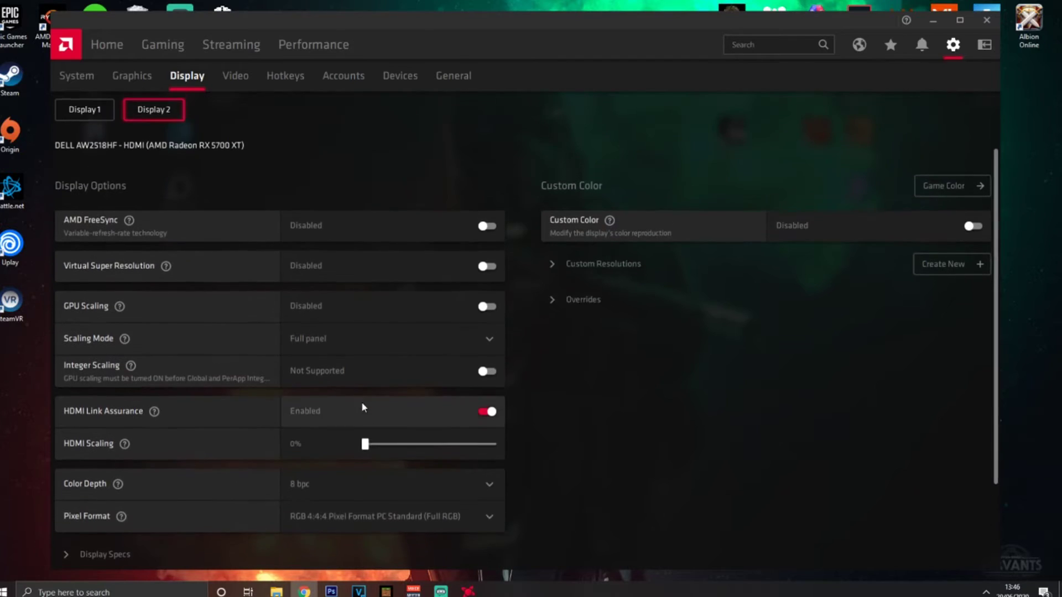
scroll(362, 408, "up", 1)
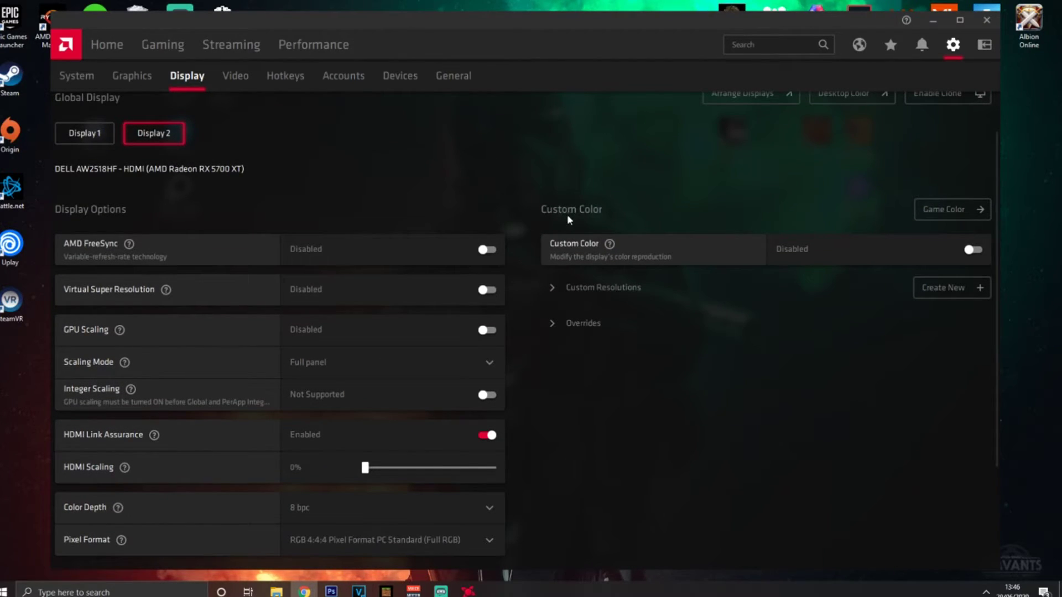
left_click(973, 250)
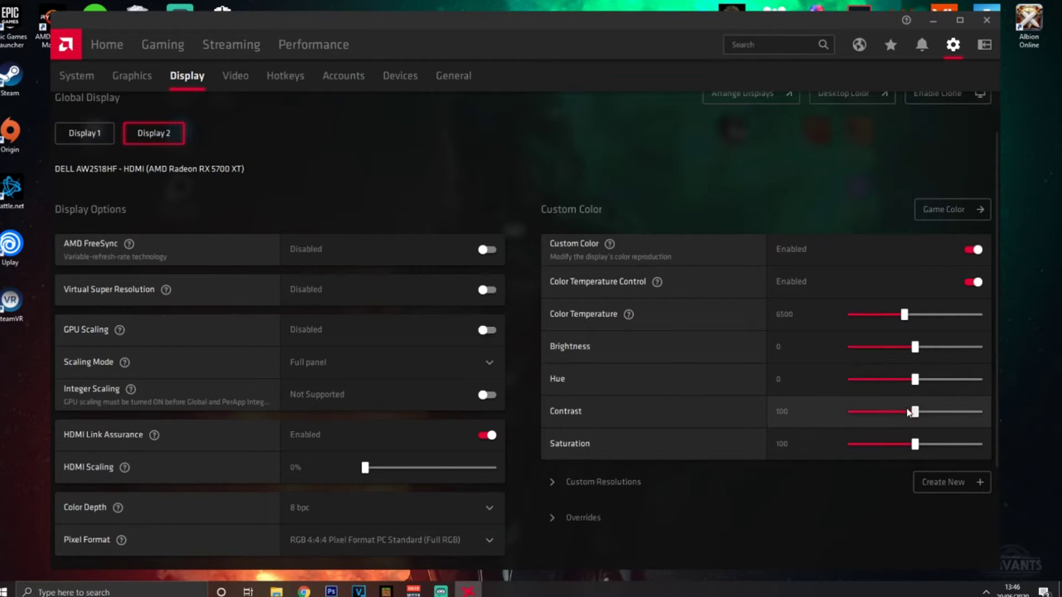
mouse_move(915, 412)
left_mouse_down()
mouse_move(1018, 406)
mouse_move(896, 415)
mouse_move(919, 419)
left_mouse_up()
left_click(980, 250)
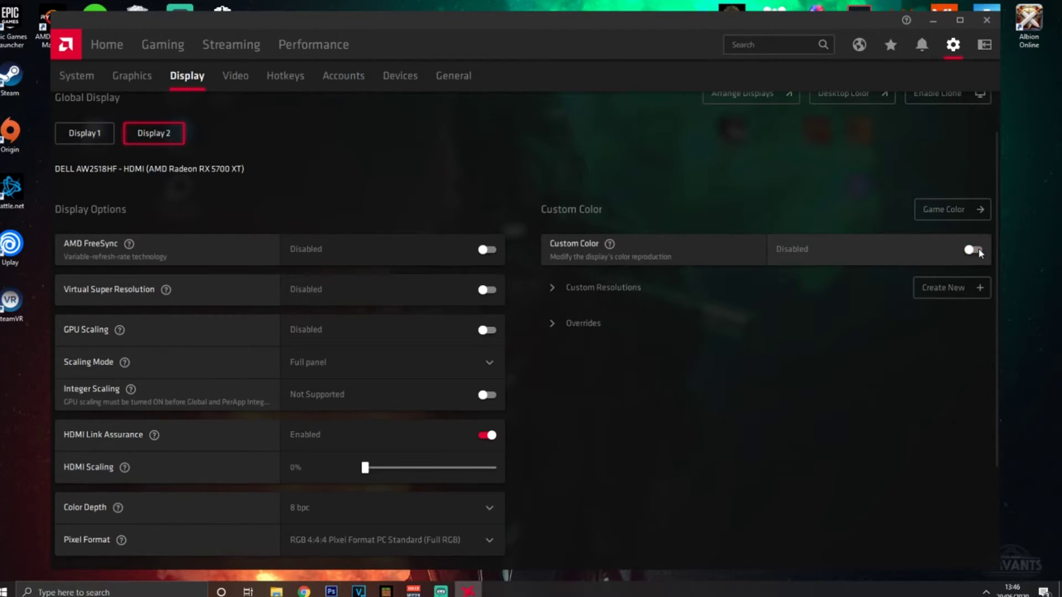
left_click(235, 76)
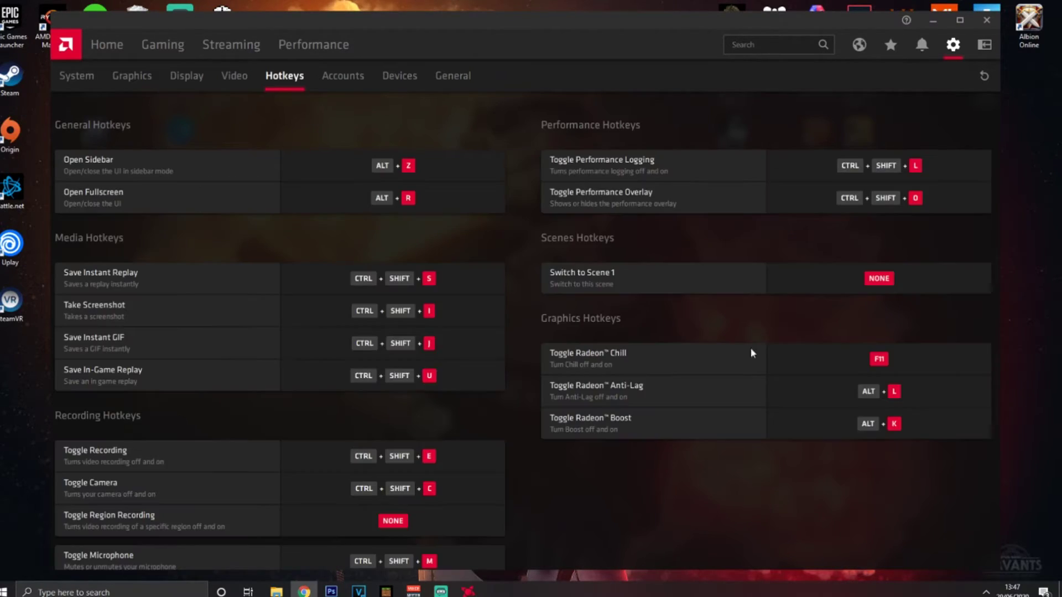
Scroll through the General settings page and back to the top
scroll(247, 385, "down", 2)
scroll(247, 390, "down", 2)
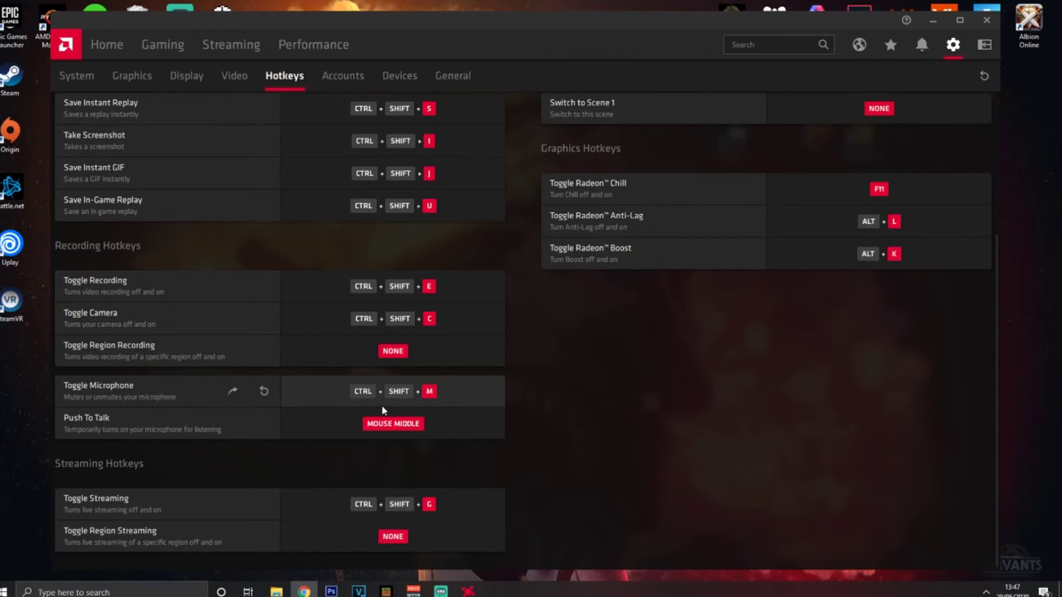
scroll(381, 405, "up", 5)
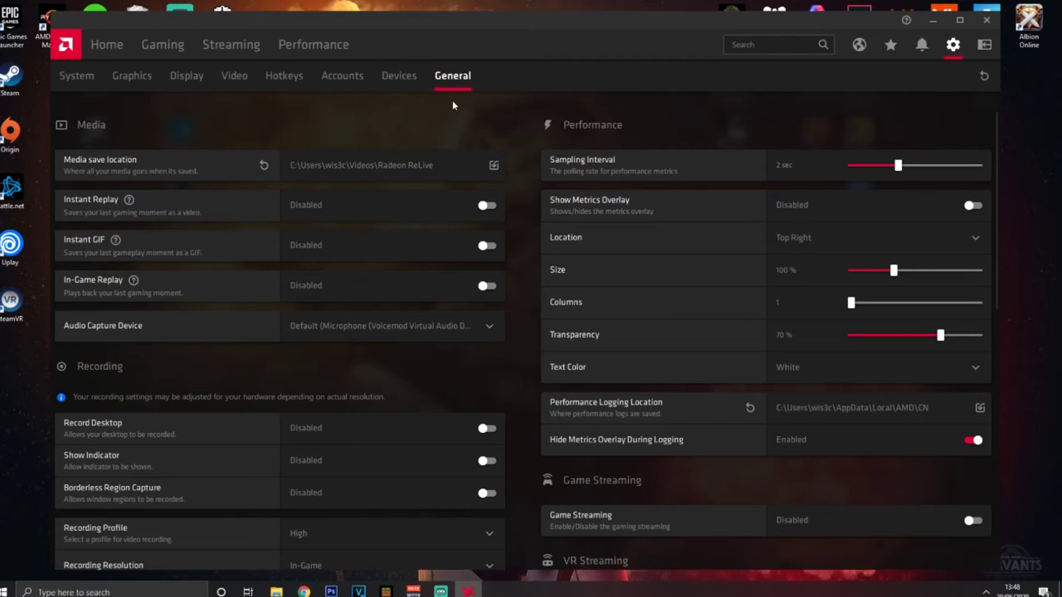
scroll(906, 171, "down", 10)
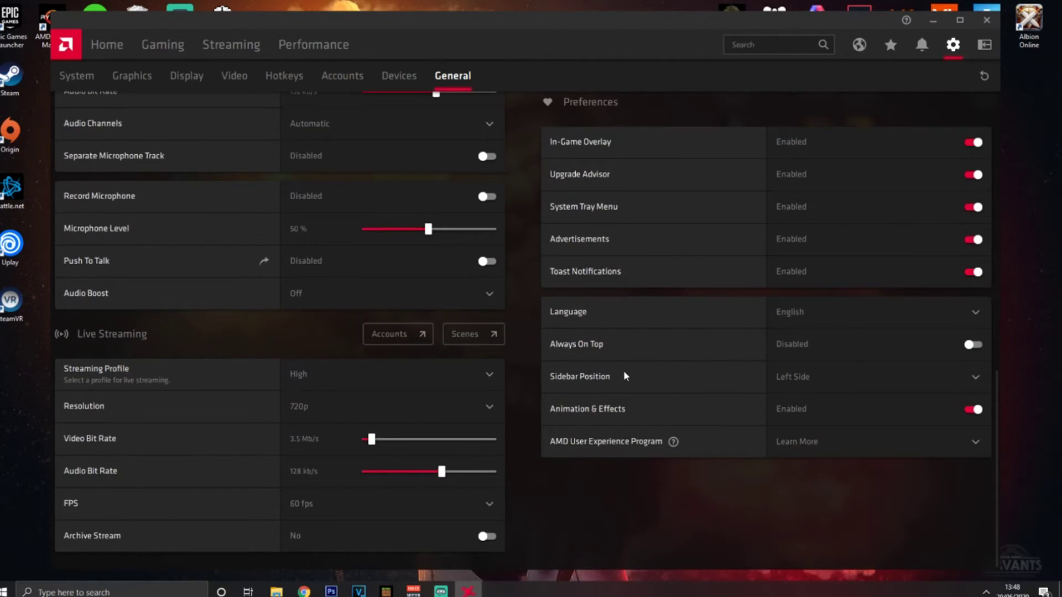
scroll(623, 370, "up", 10)
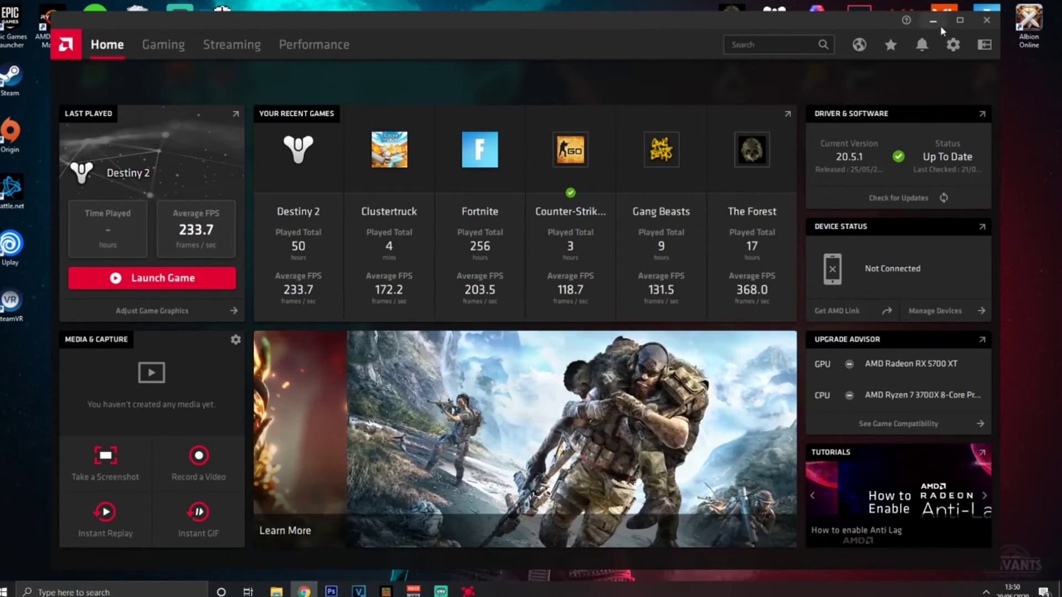
Minimize the Radeon Software window to reveal the desktop
left_click(934, 22)
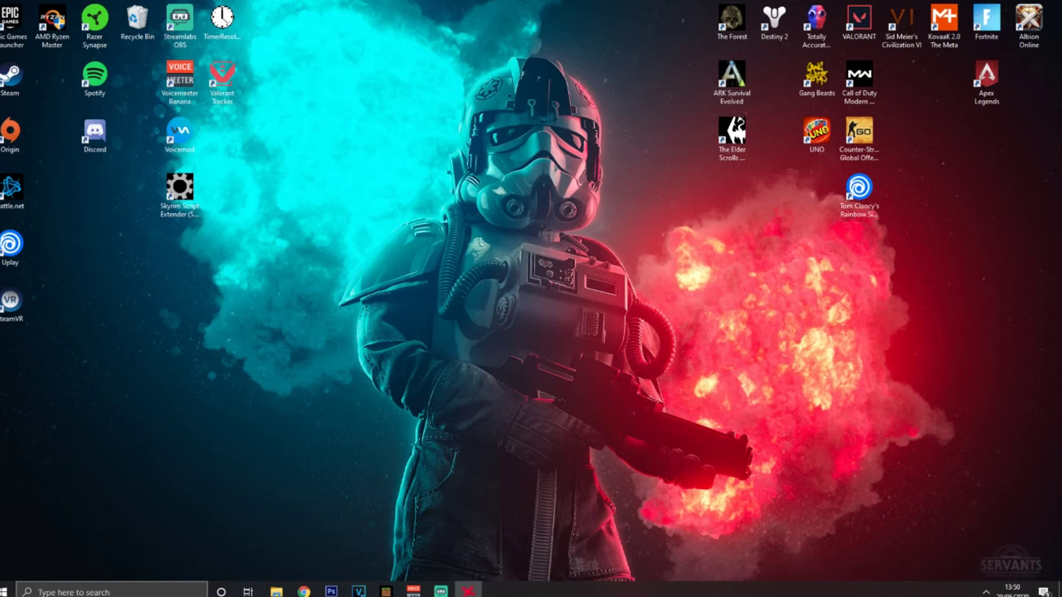
Search Windows for 'game mode' and open the Game Mode settings page
left_click(111, 591)
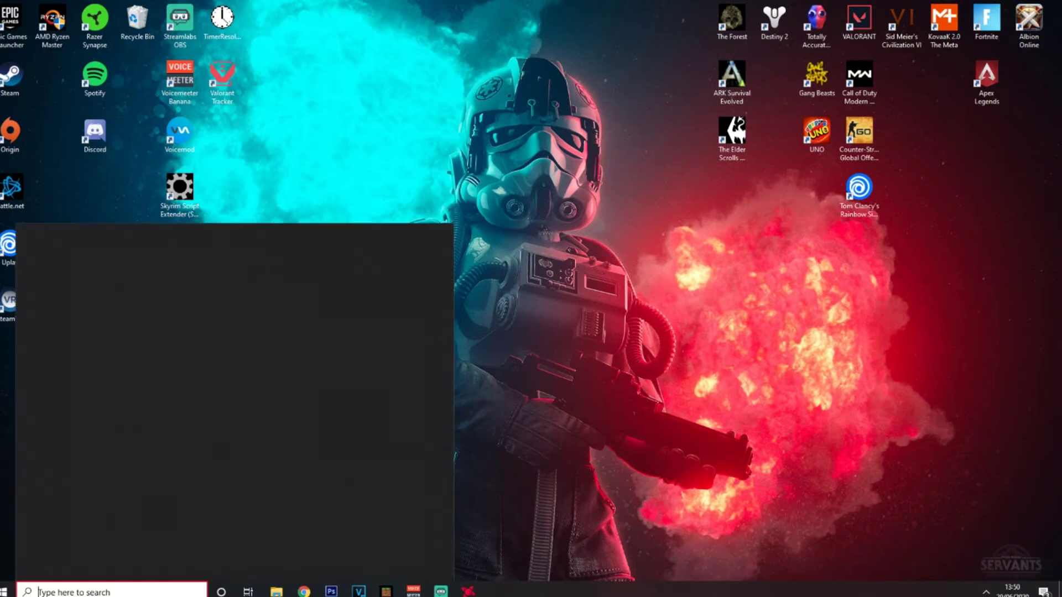
type("gmad")
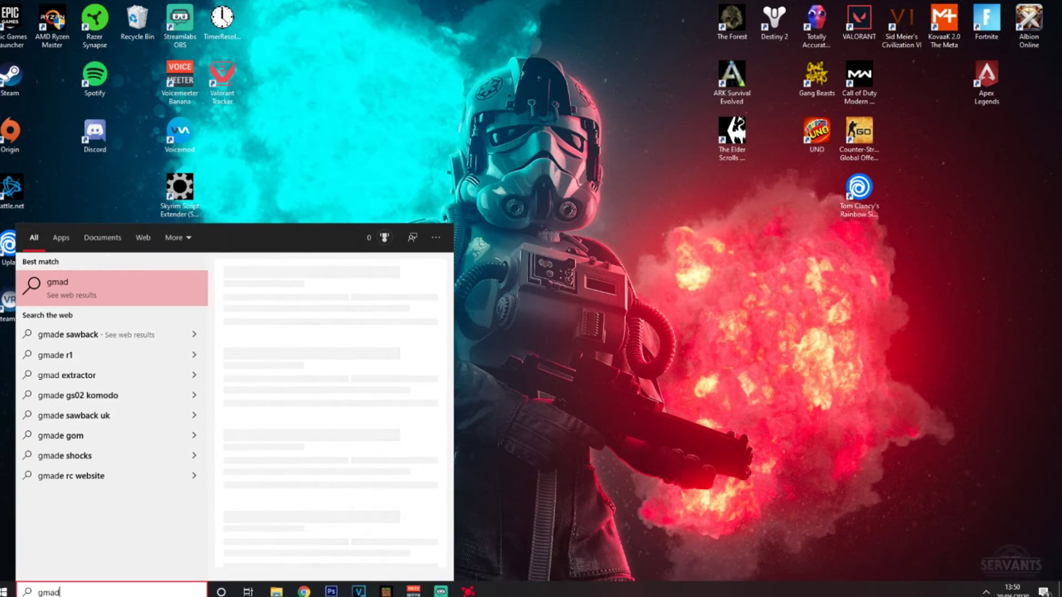
key("BackSpace")
key("BackSpace")
key("BackSpace")
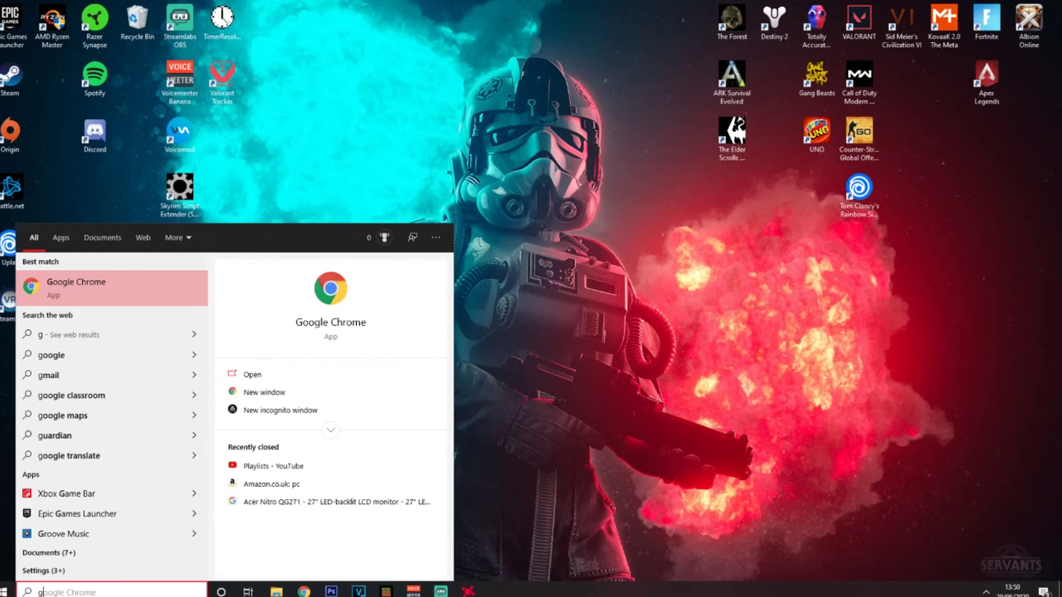
type("ame mode")
left_click(103, 295)
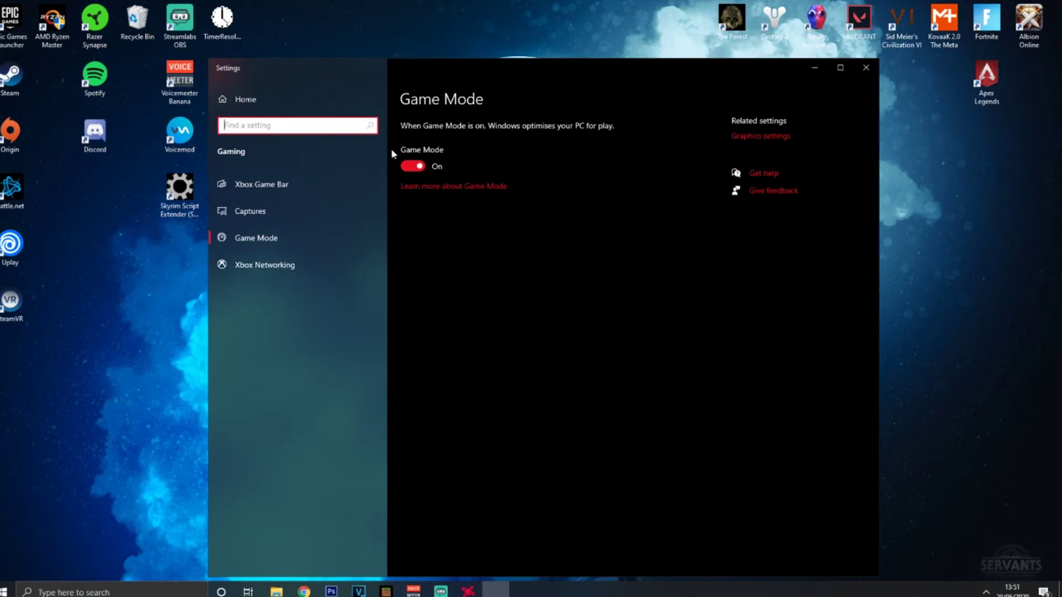
Turn the Game Mode toggle Off in Gaming settings
left_click(412, 166)
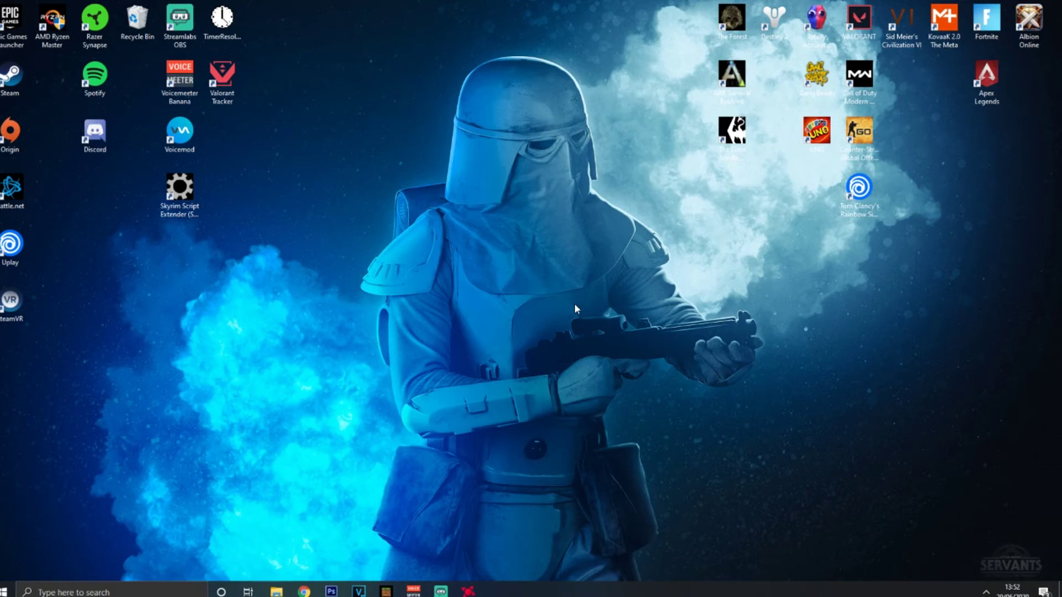
Go to Display settings and open Display 2's adapter properties from Advanced display settings
left_click(4, 591)
left_click(10, 548)
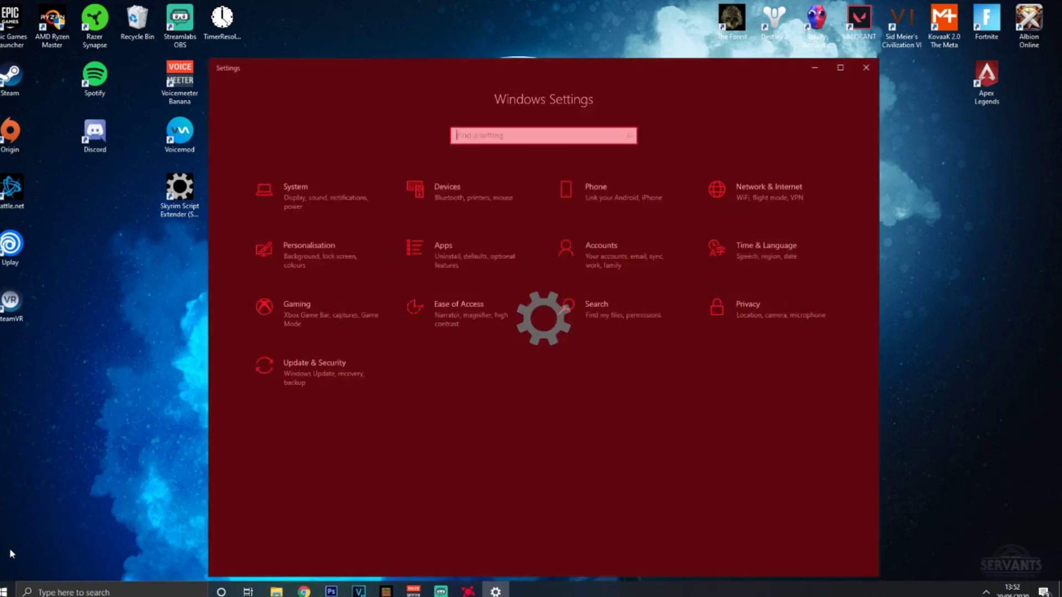
left_click(314, 192)
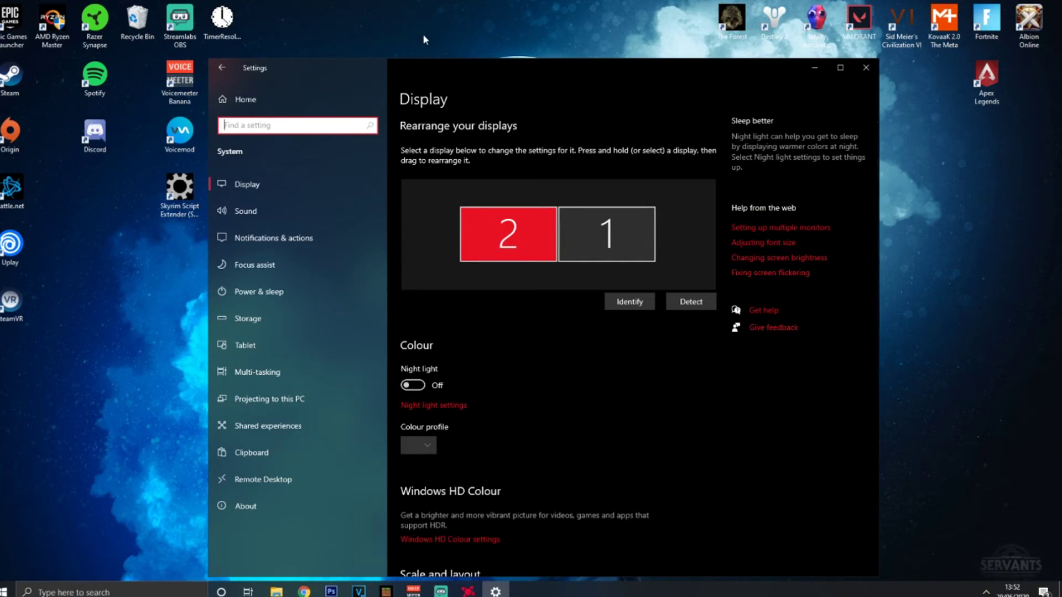
scroll(546, 332, "down", 5)
scroll(570, 335, "up", 5)
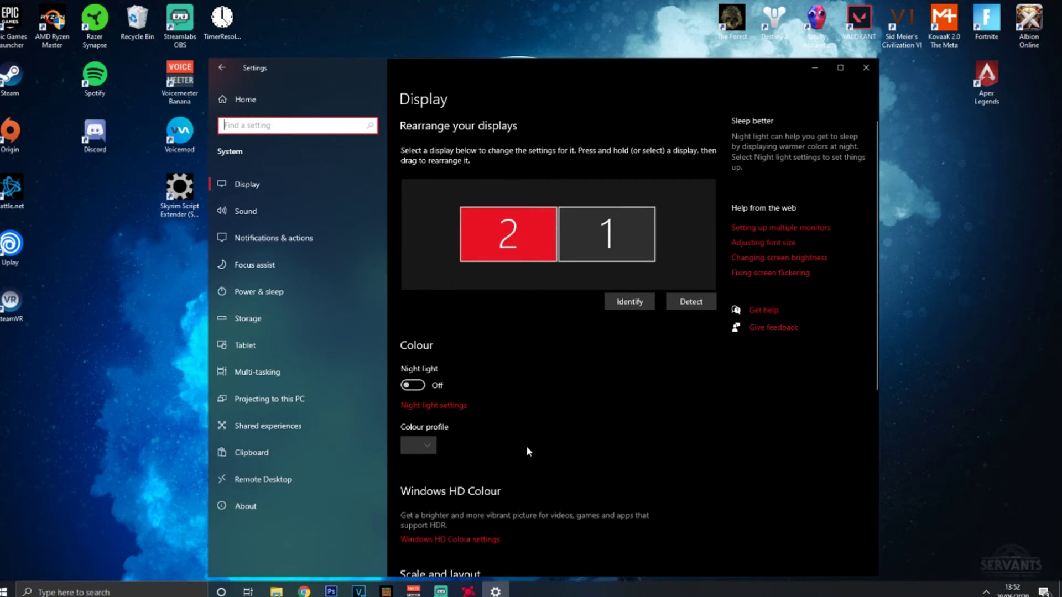
scroll(526, 446, "down", 5)
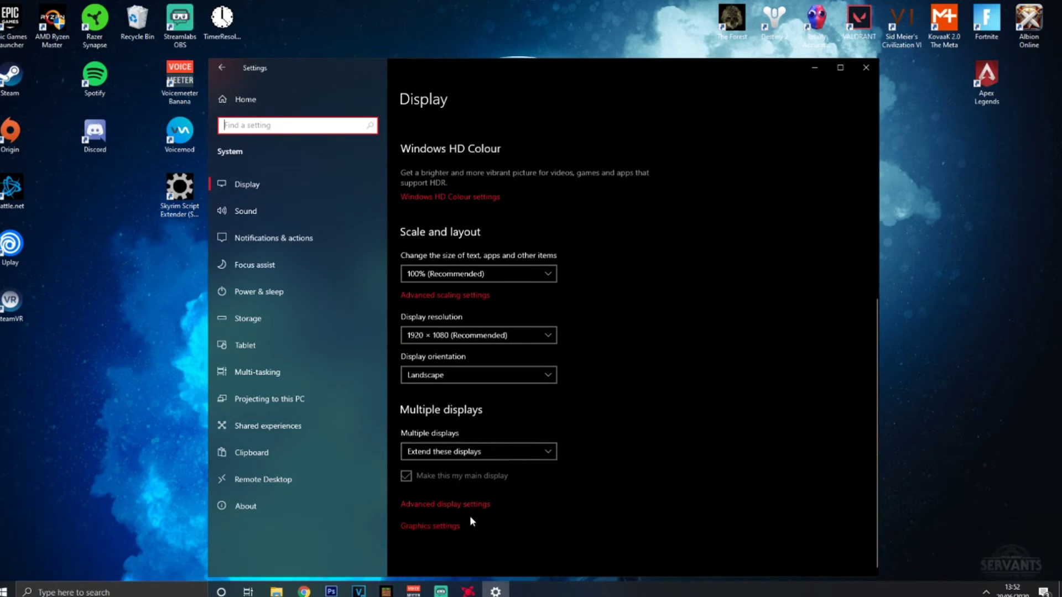
left_click(468, 504)
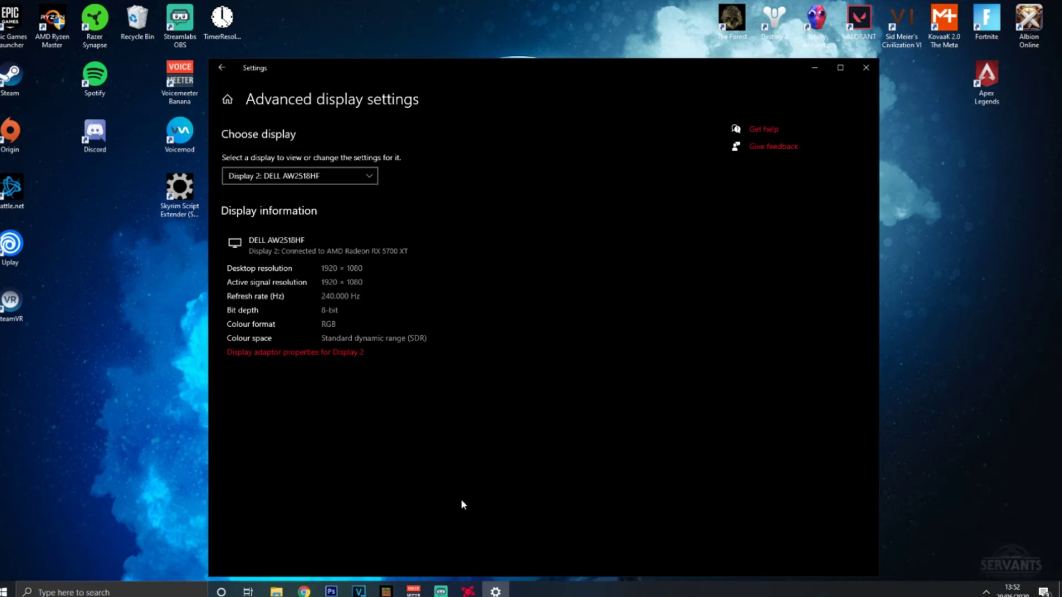
left_click(272, 352)
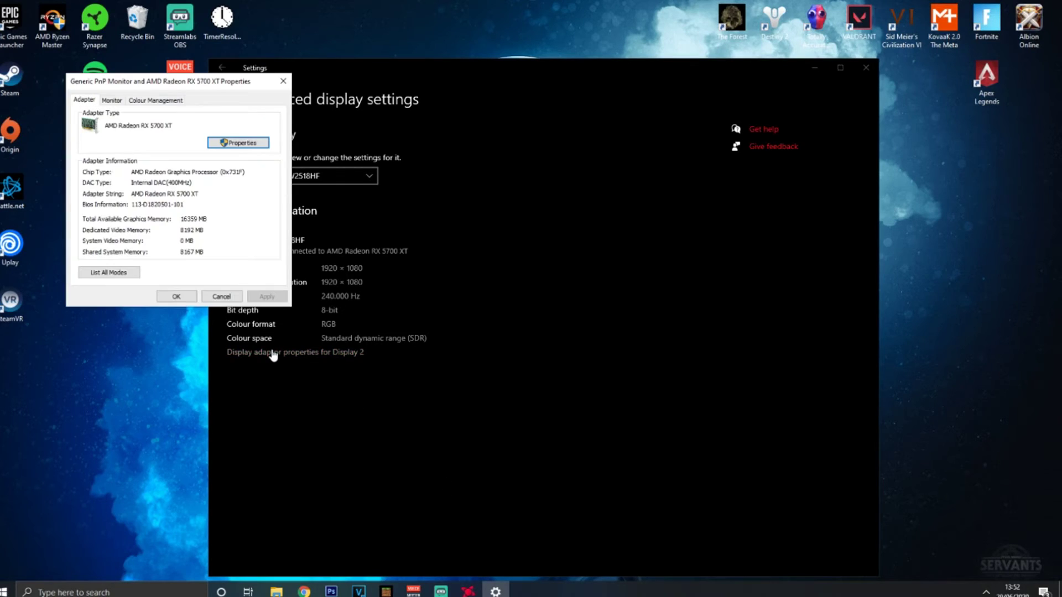
Set Display 2's screen refresh rate to 240 Hertz, apply it, and close Settings
left_click(109, 100)
left_click(141, 189)
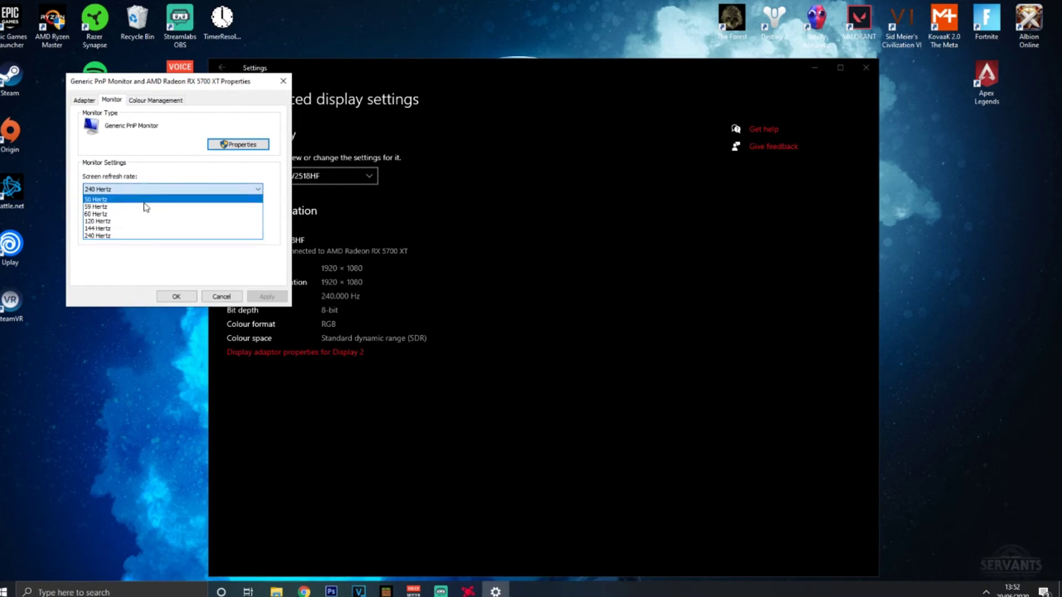
left_click(128, 236)
left_click(267, 298)
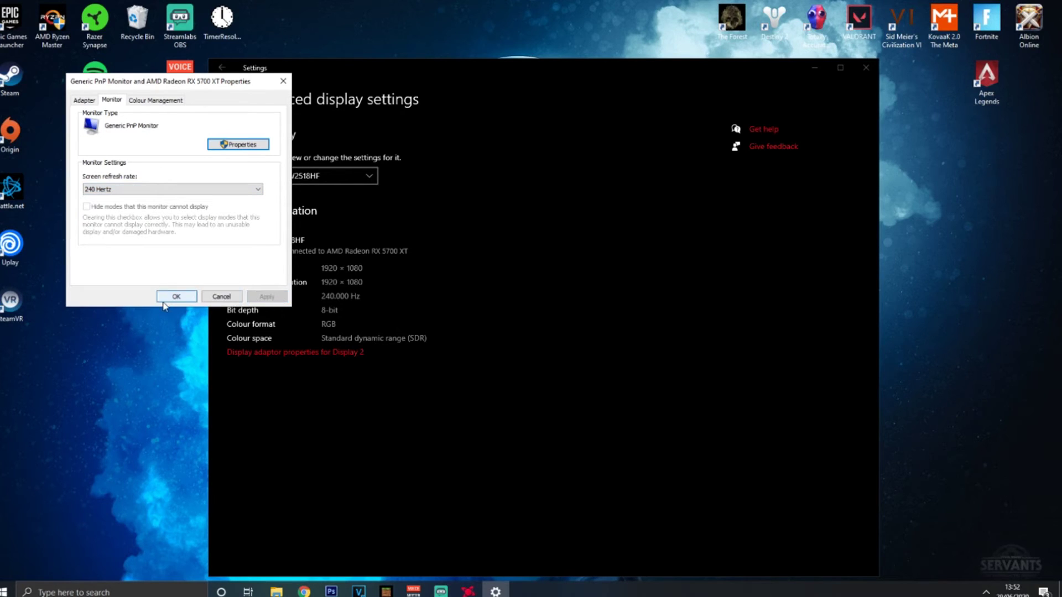
left_click(167, 301)
left_click(865, 66)
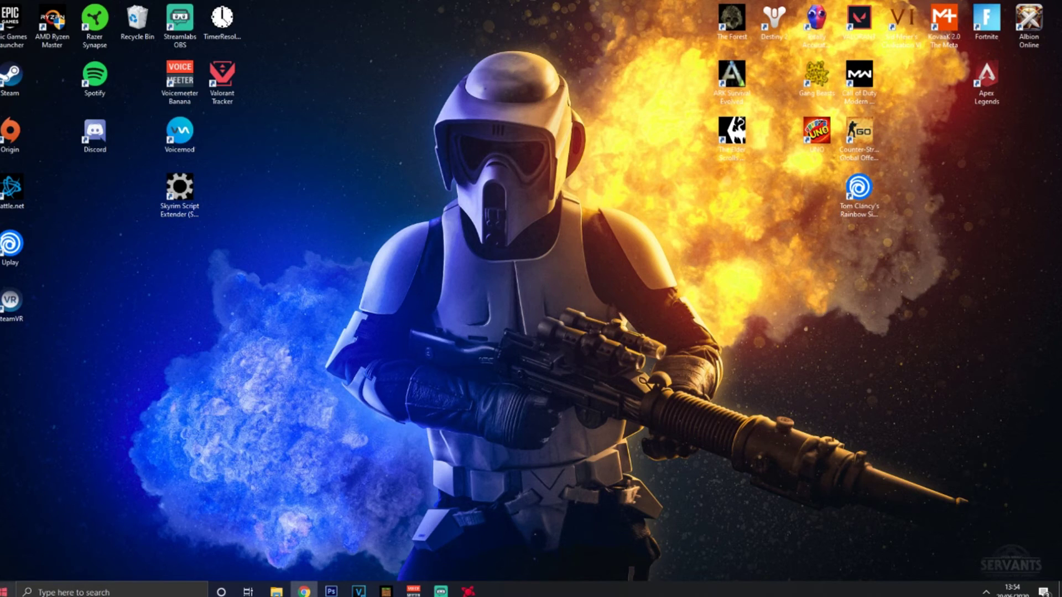
Launch Registry Editor via 'reg' and use Find to locate the 'ulps' entry
left_click(163, 590)
type("reg")
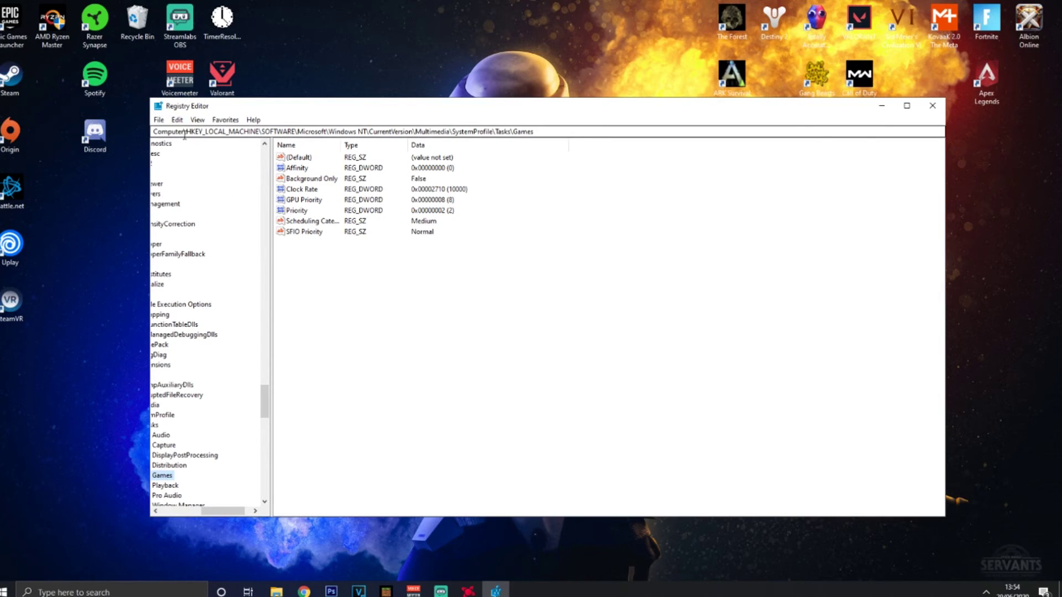
left_click(174, 124)
left_click(196, 209)
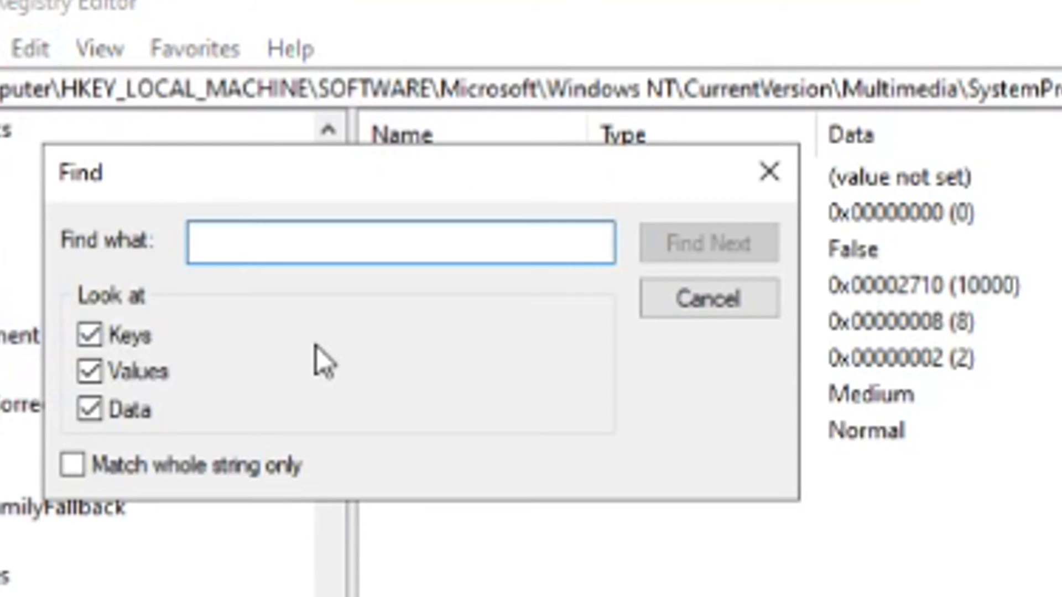
type("ulps")
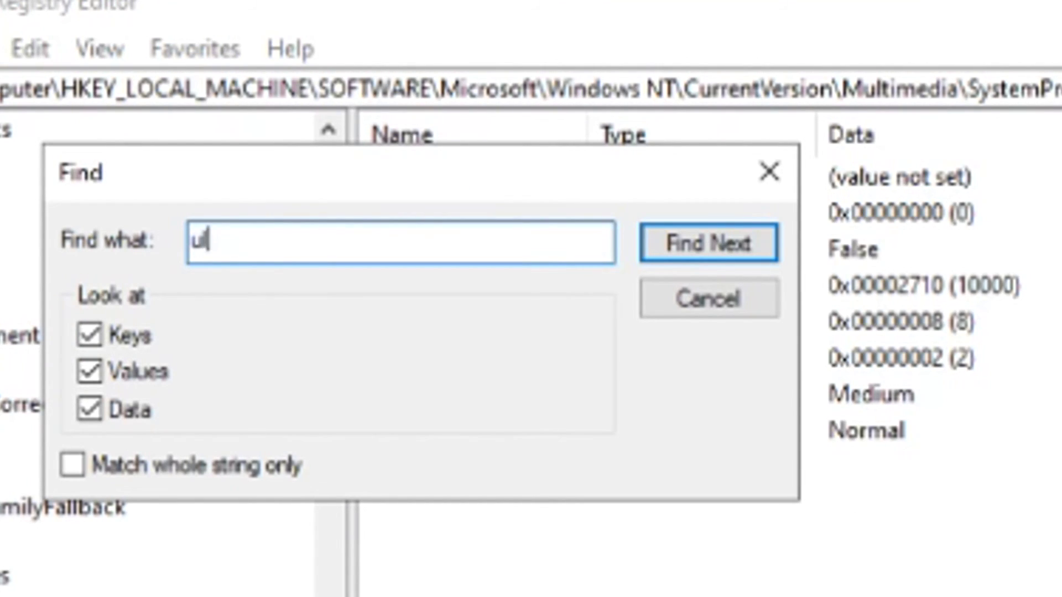
left_click(648, 242)
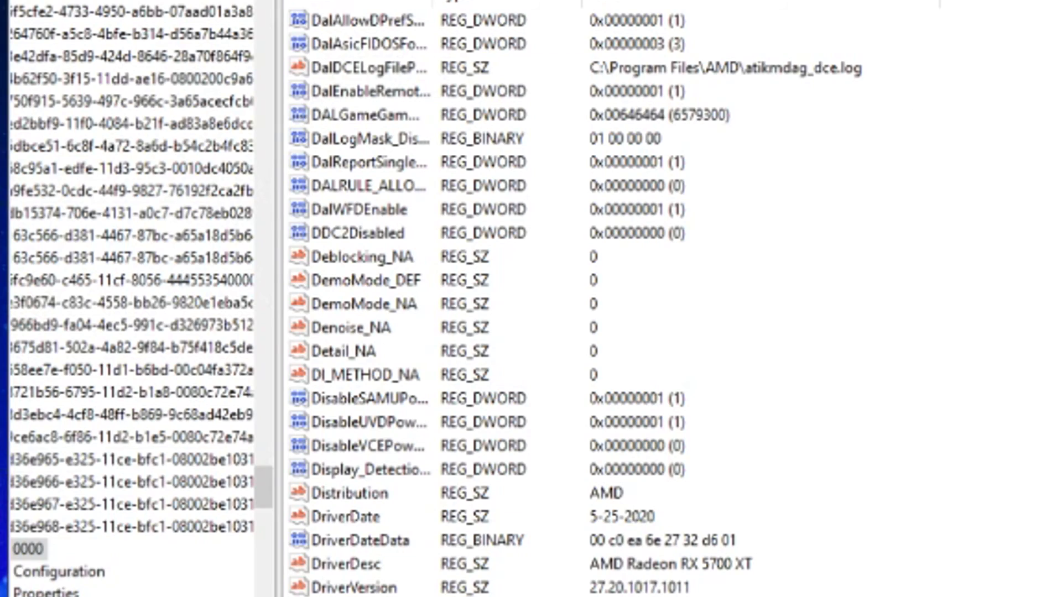
Change EnableUlps value data from 1 to 0, then close Registry Editor
key("Return")
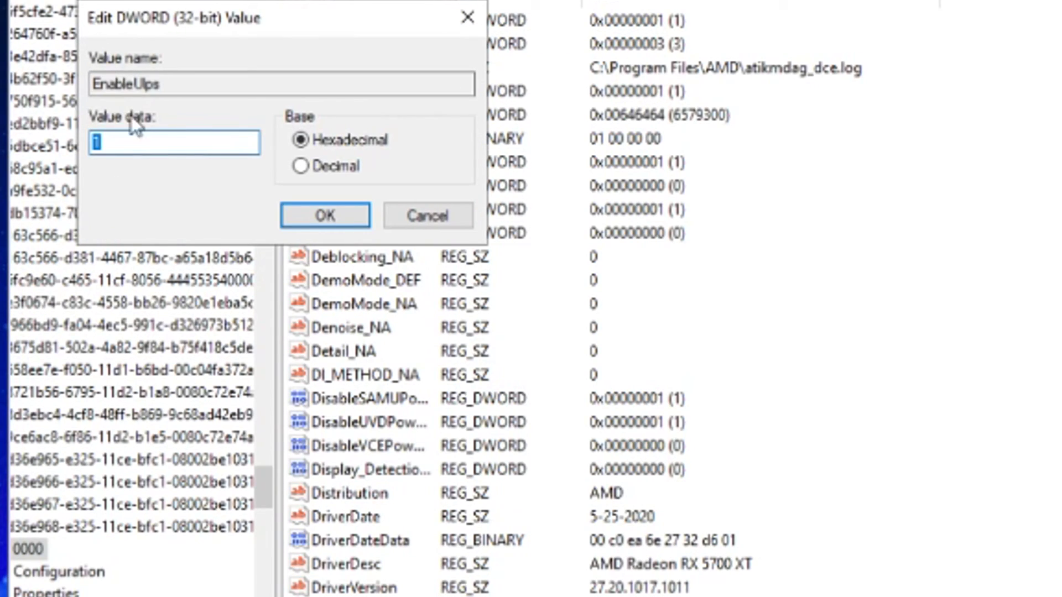
key("BackSpace")
type("0")
left_click(291, 245)
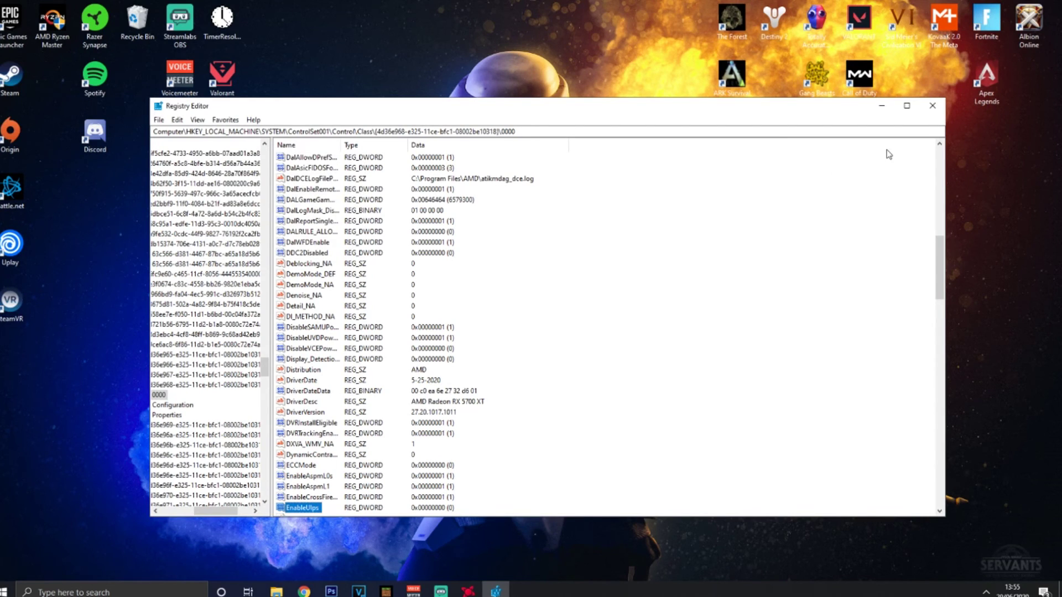
left_click(931, 108)
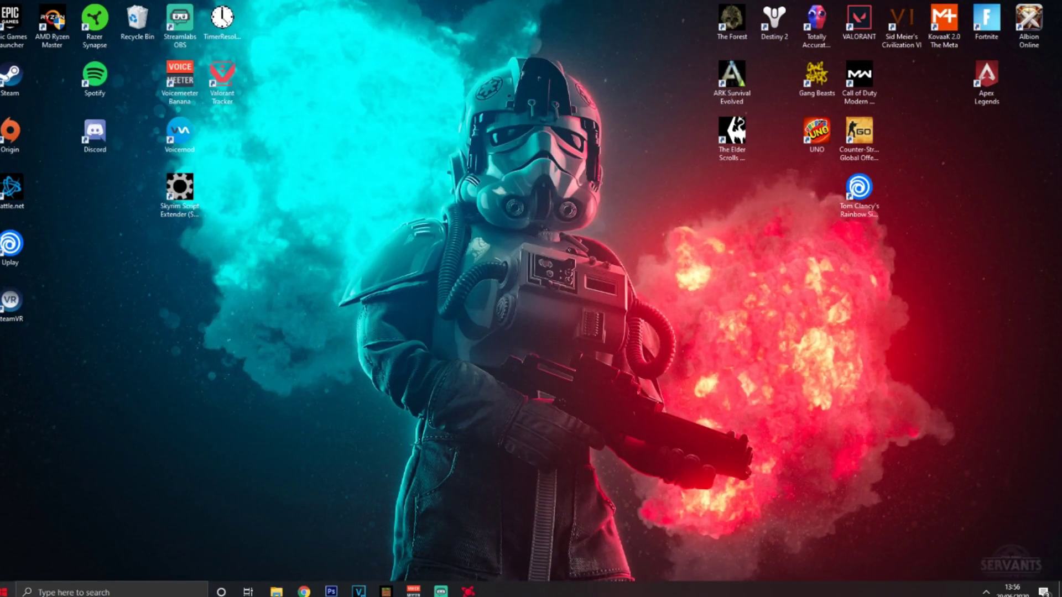
Bring up the Start menu's power options to restart the PC
left_click(4, 590)
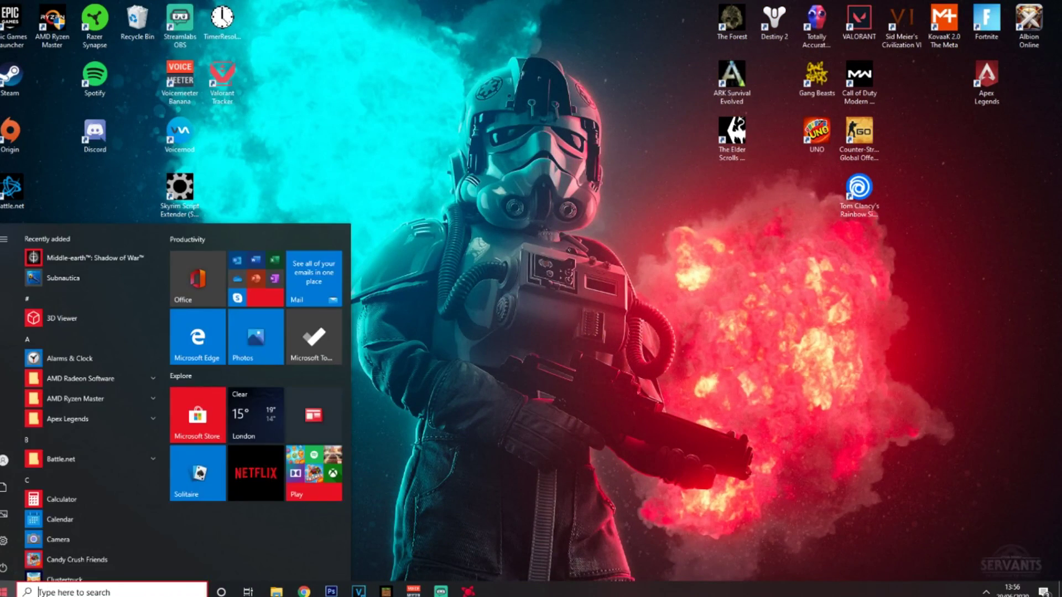
left_click(3, 568)
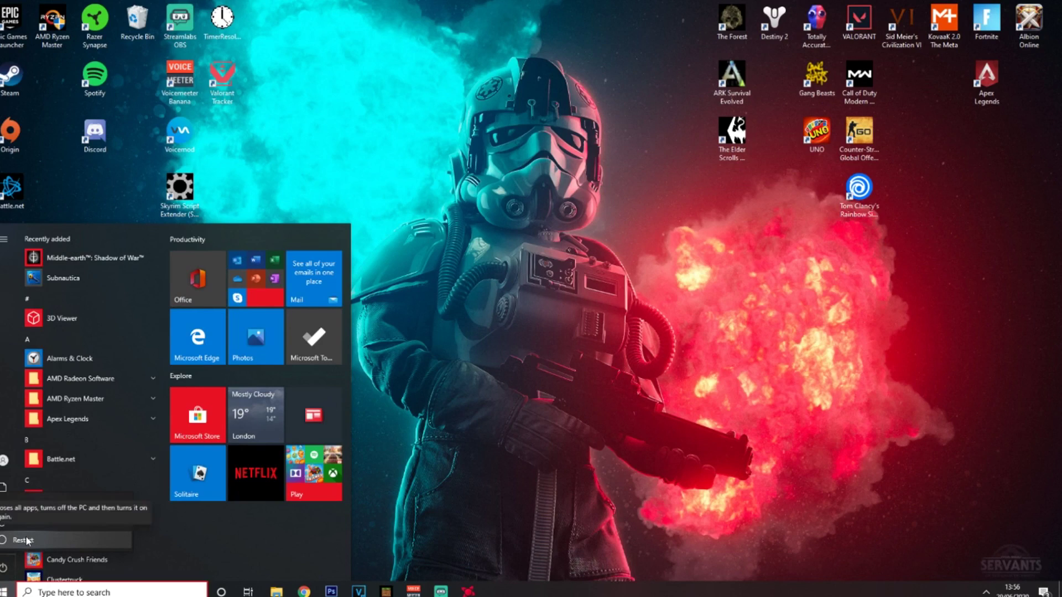